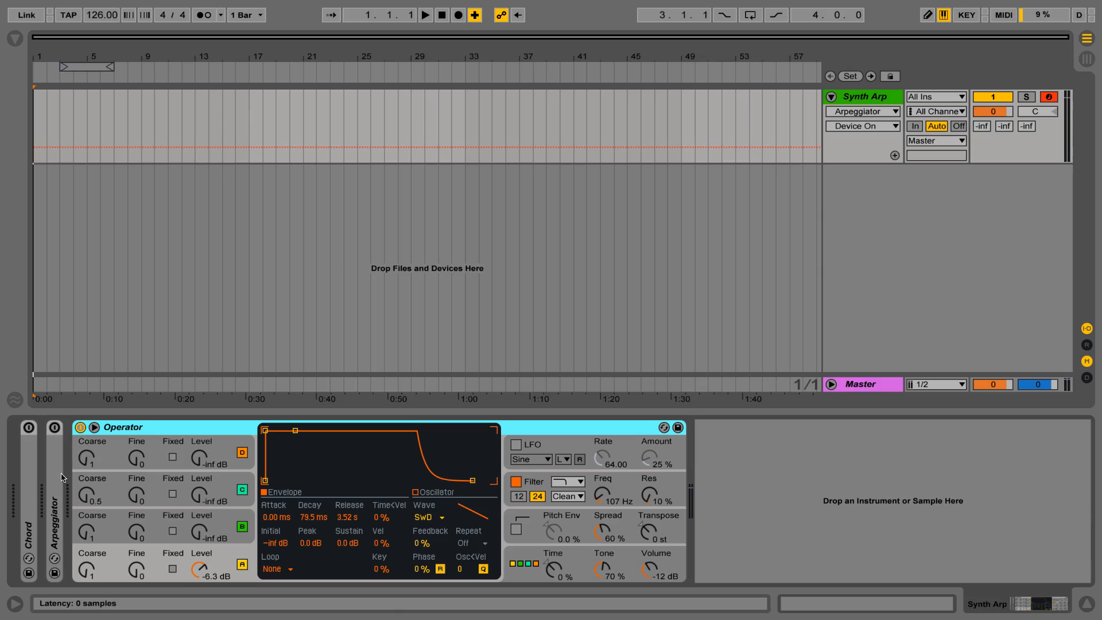
Unfold the collapsed Chord and Arpeggiator devices on the Synth Arp track to show their controls
double_click(33, 486)
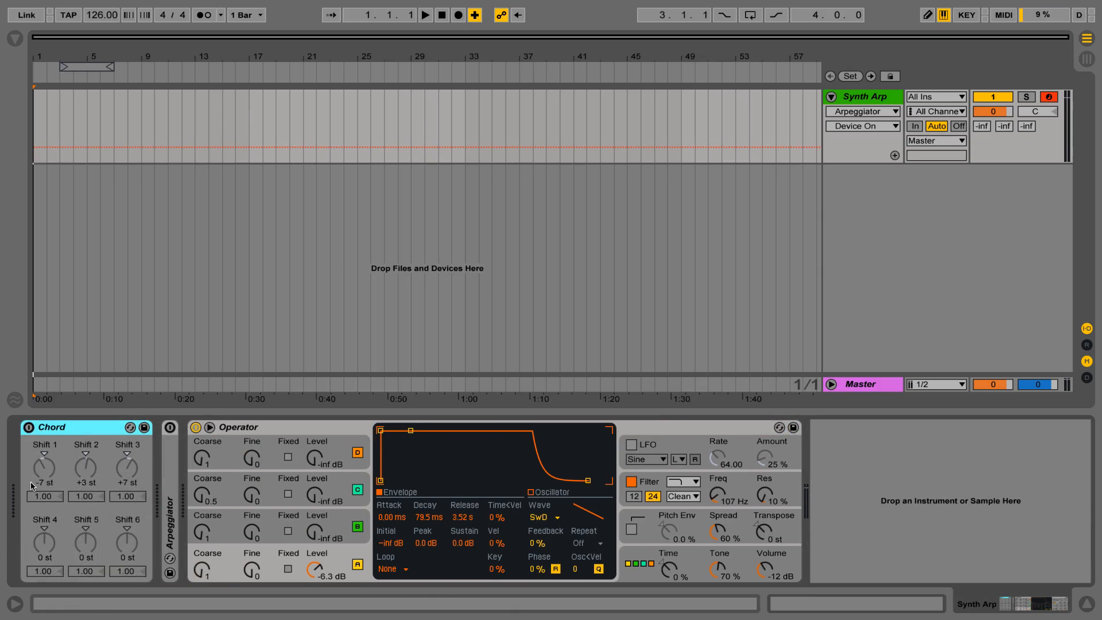
double_click(169, 460)
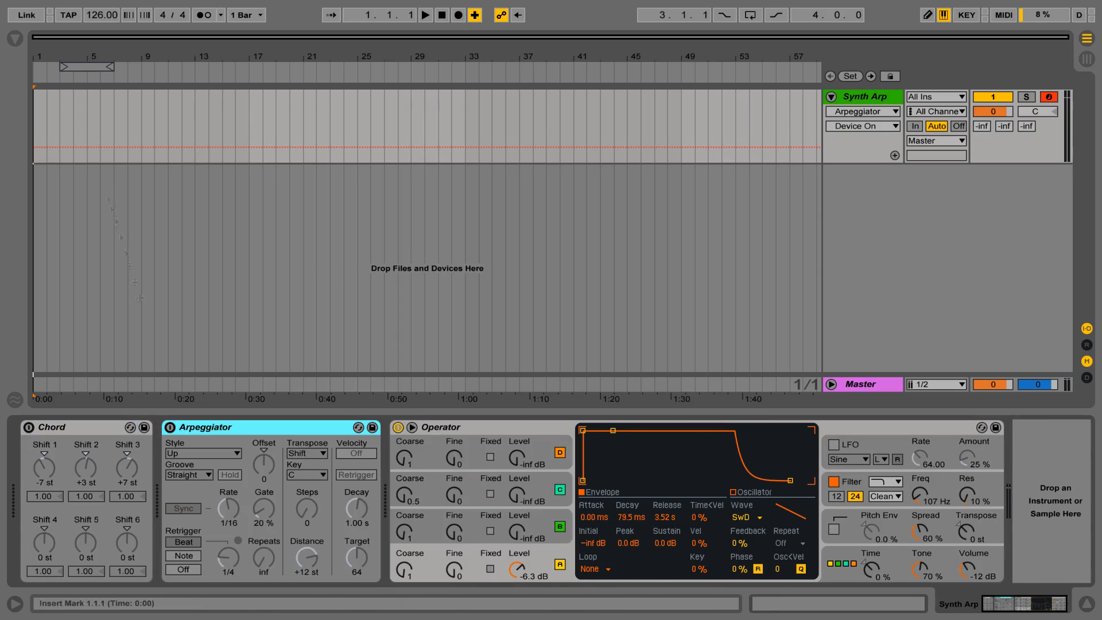
Examine the MIDI Effects category in the browser, including the Chord device's presets, and close the browser
click(9, 42)
click(49, 146)
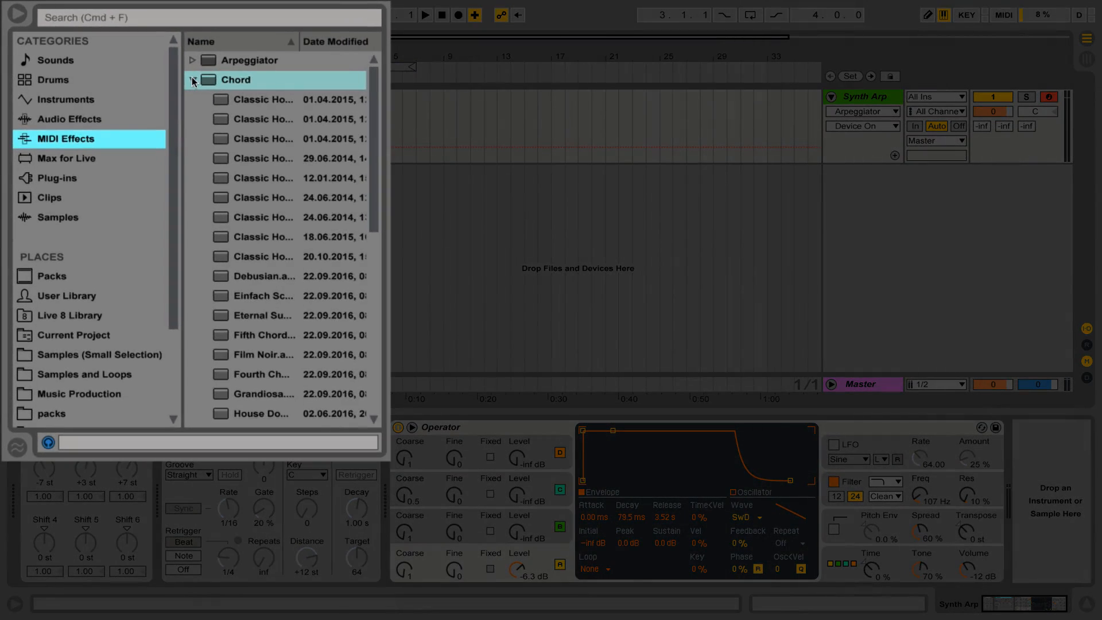
click(162, 93)
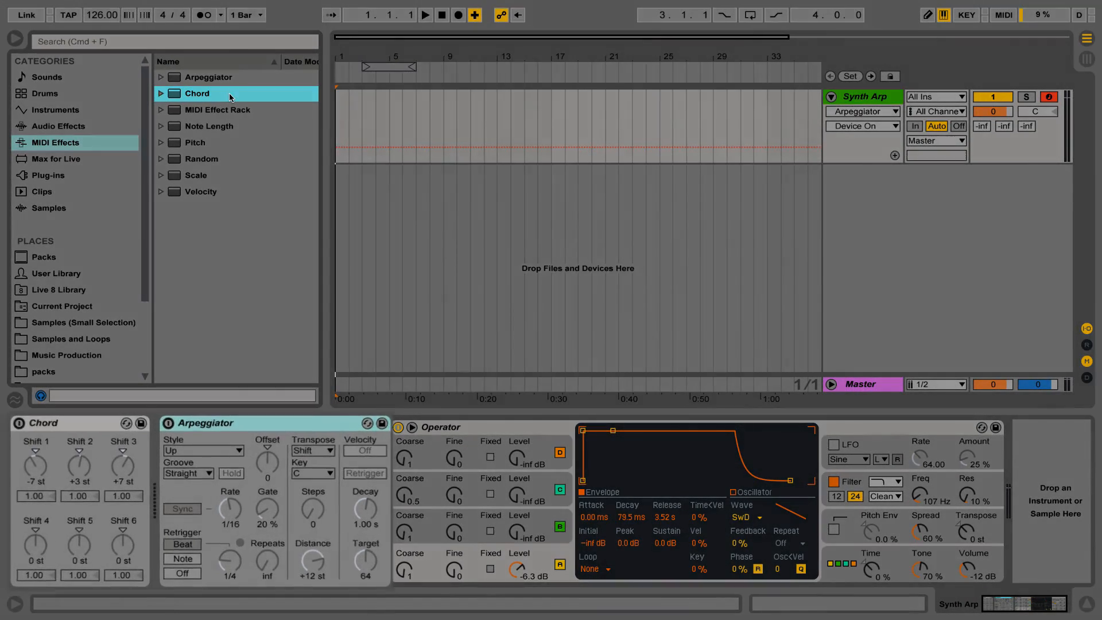
click(15, 38)
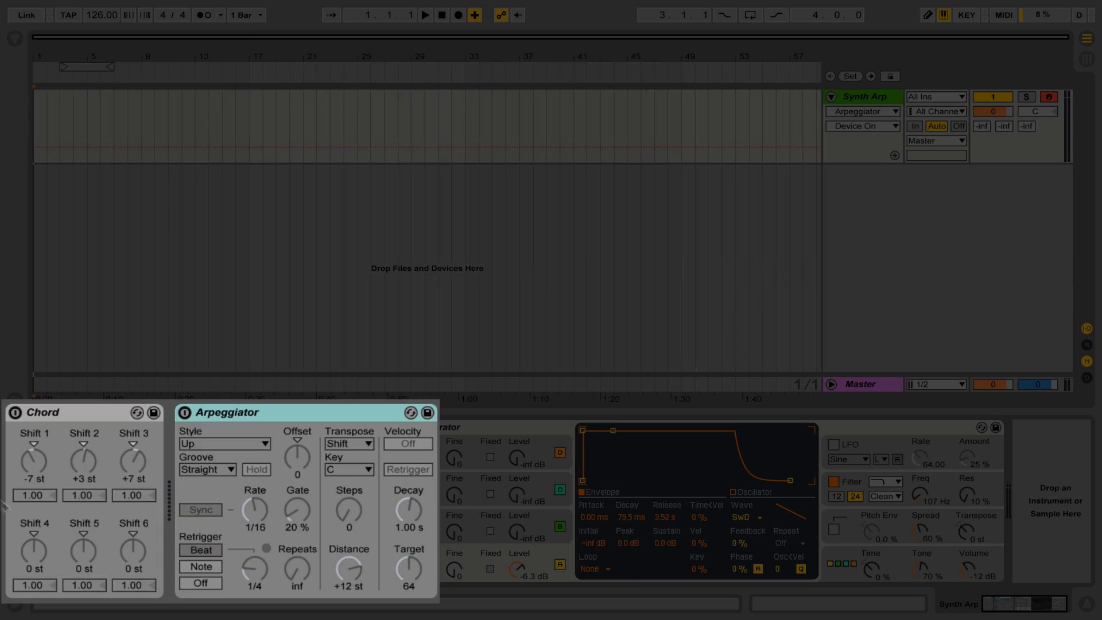
Activate the Chord and Arpeggiator devices on the Synth Arp track
click(15, 413)
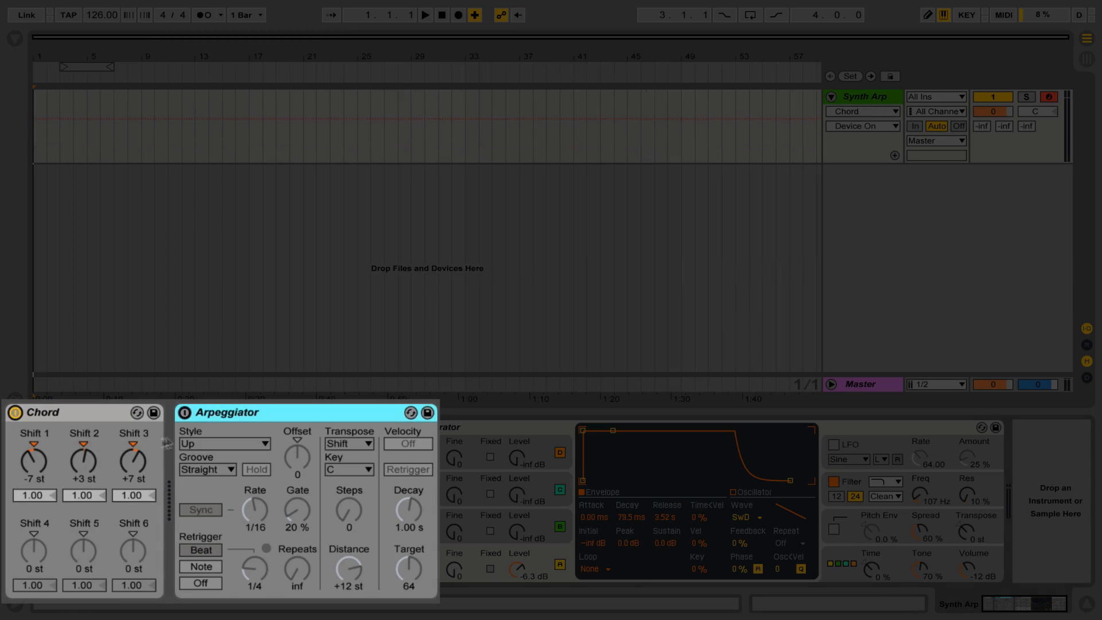
click(184, 412)
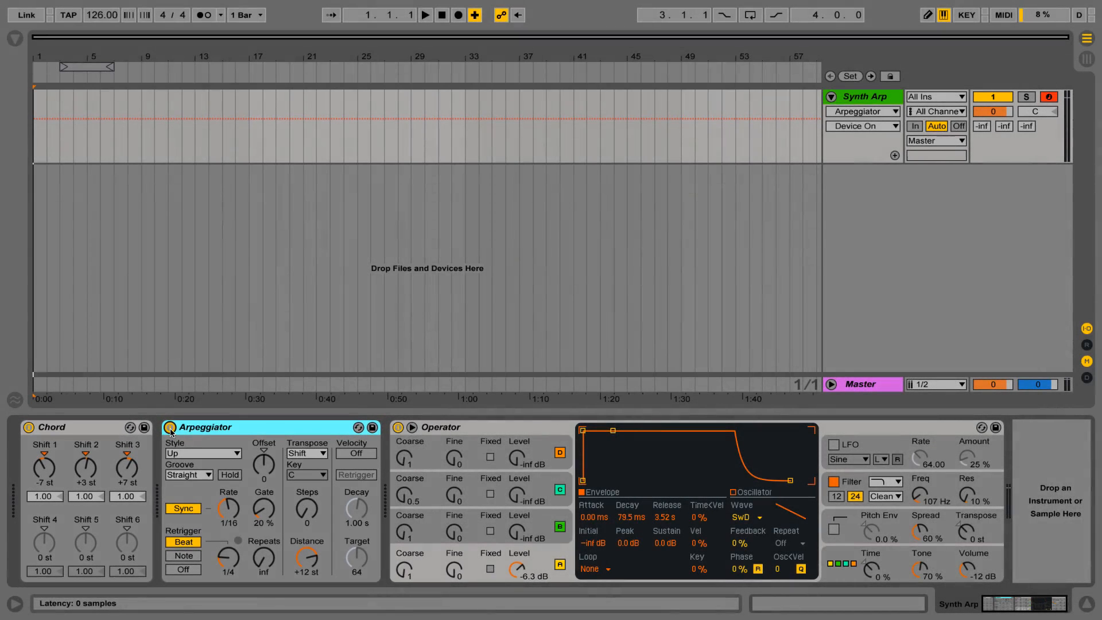
Record a melody of A2, B2 and G2 notes about eight bars long on the Synth Arp track from bar 1, and stop playback
key(a)
click(459, 15)
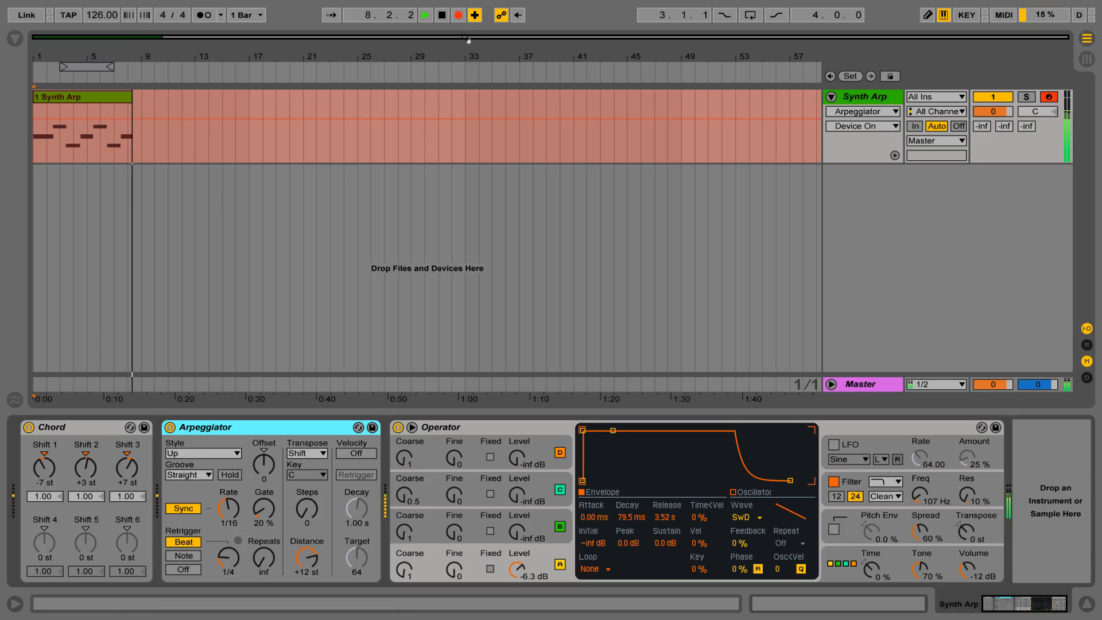
click(458, 16)
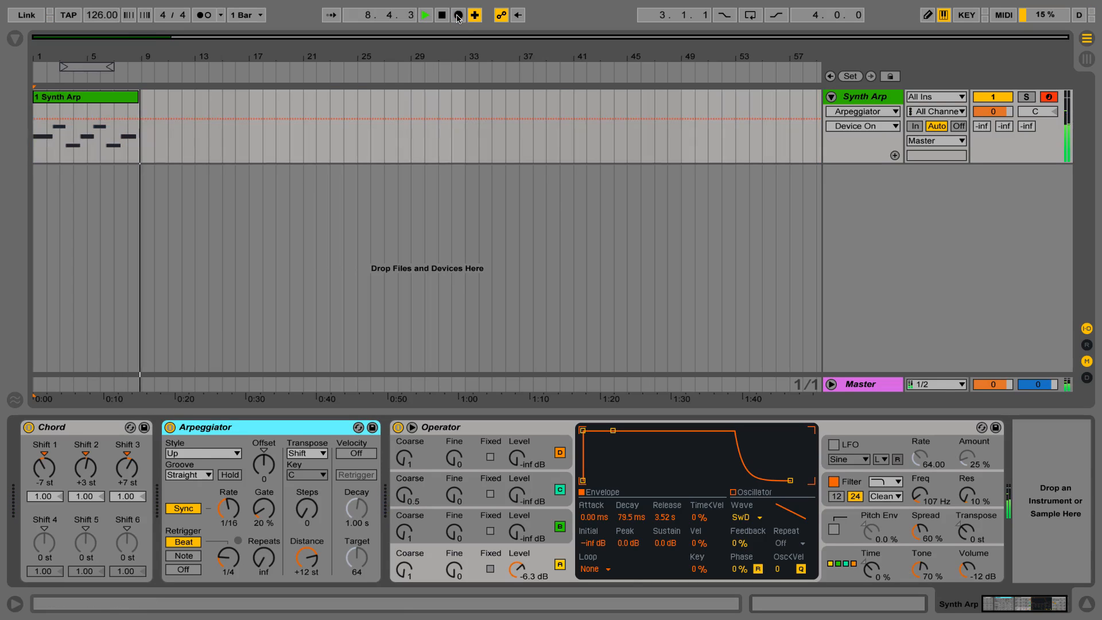
key(space)
Examine the notes in the recorded Synth Arp clip and the Chord and Arpeggiator devices that process them
double_click(82, 98)
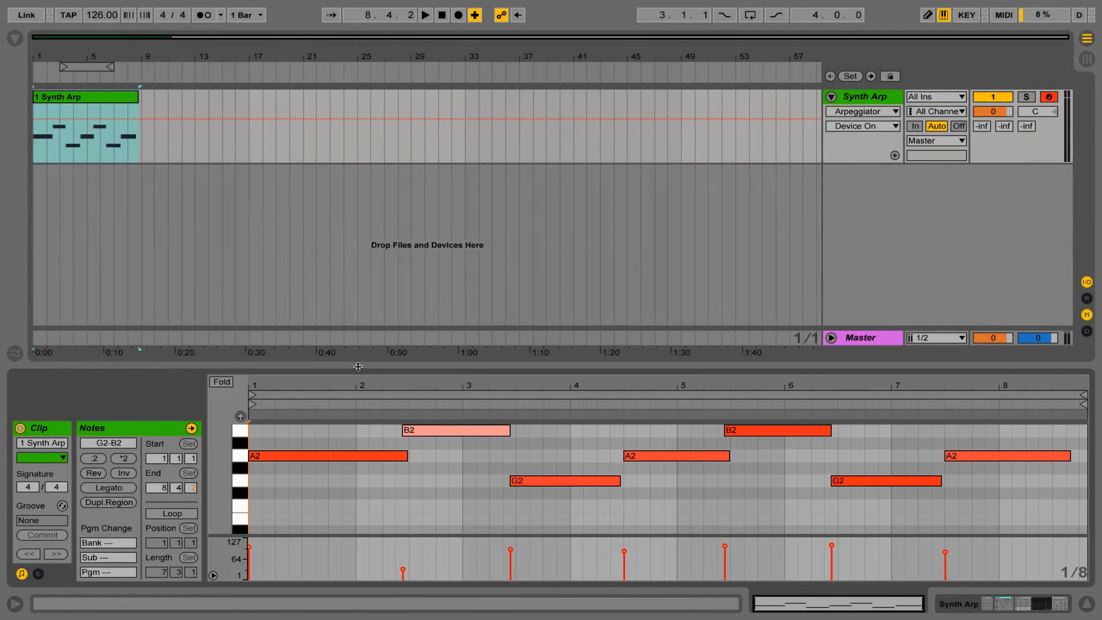
key(shift+Tab)
click(88, 432)
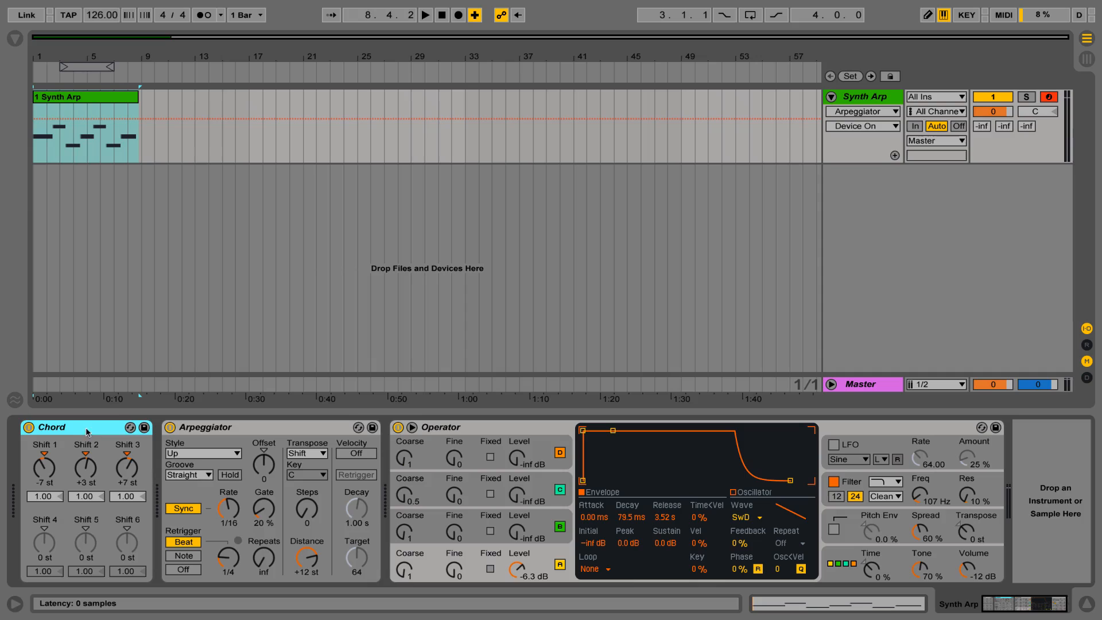
click(224, 433)
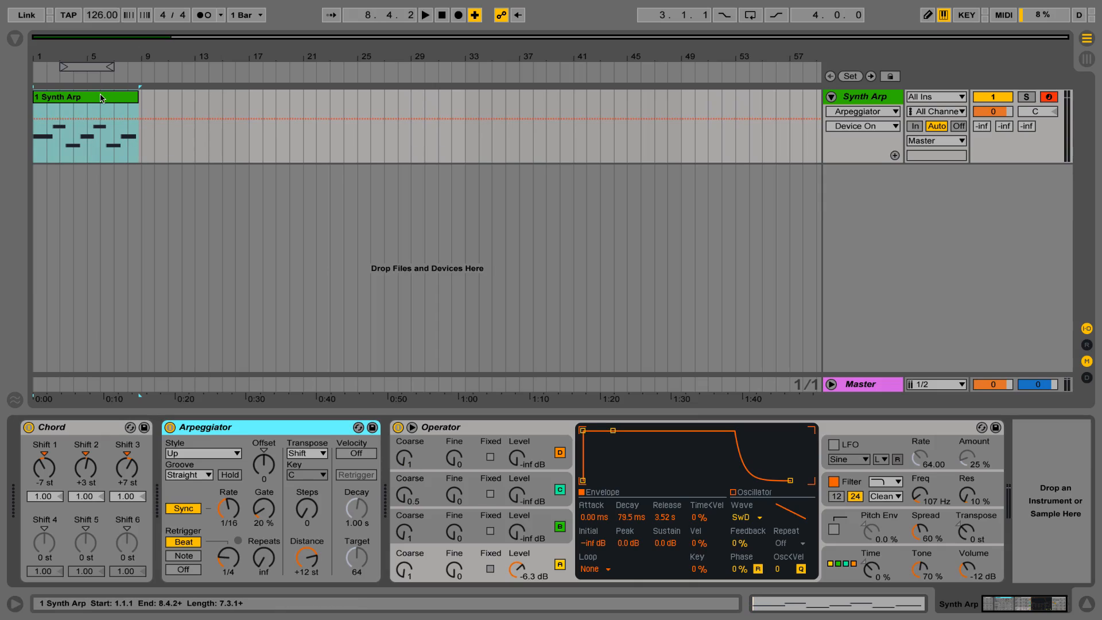
Insert a new MIDI track below the Synth Arp track
click(857, 96)
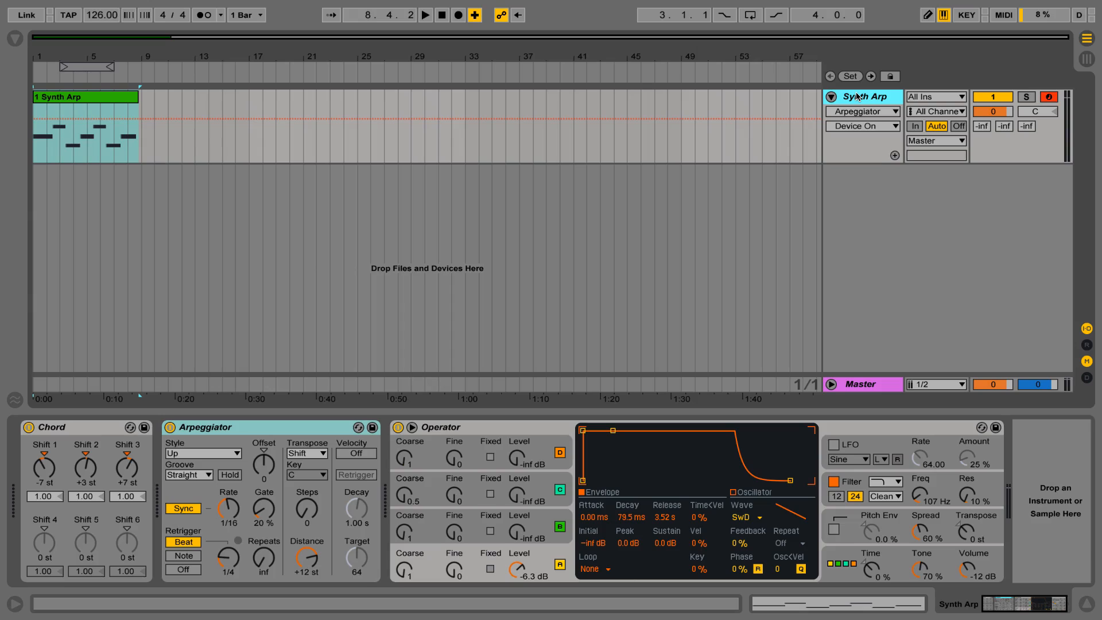
key(super+shift+t)
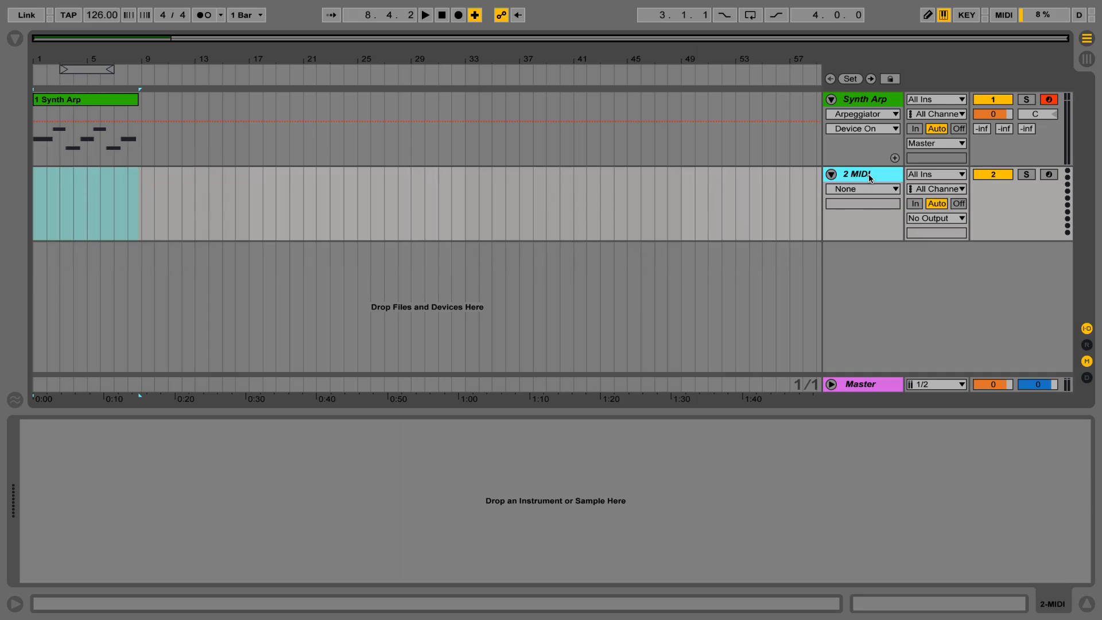
Review the input sources offered for the new MIDI track and how the In/Out section is hidden and shown
click(920, 177)
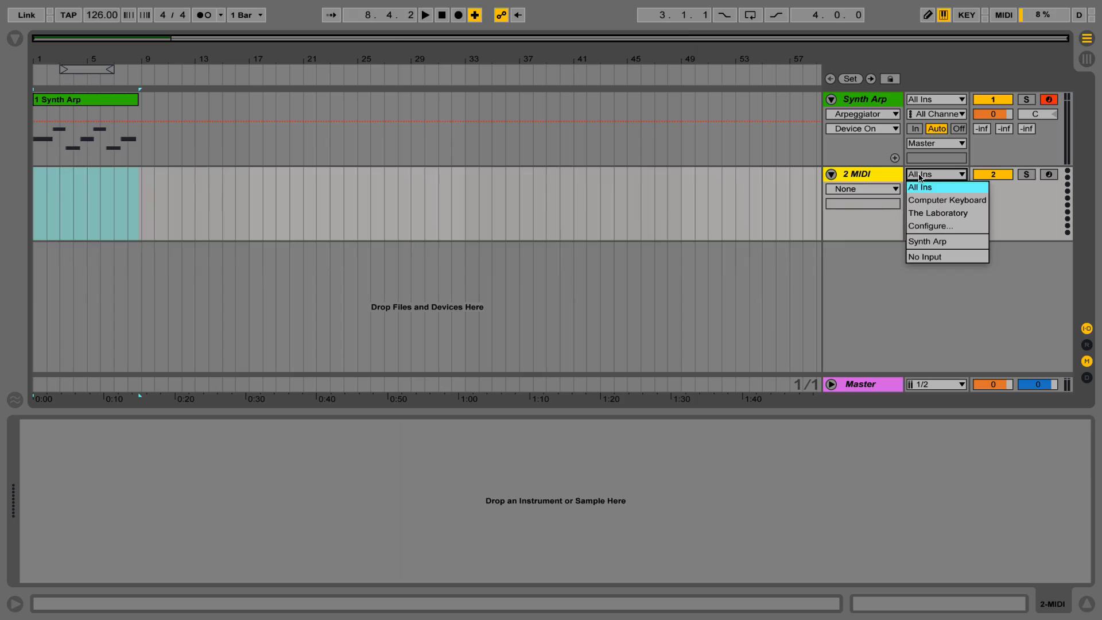
click(919, 177)
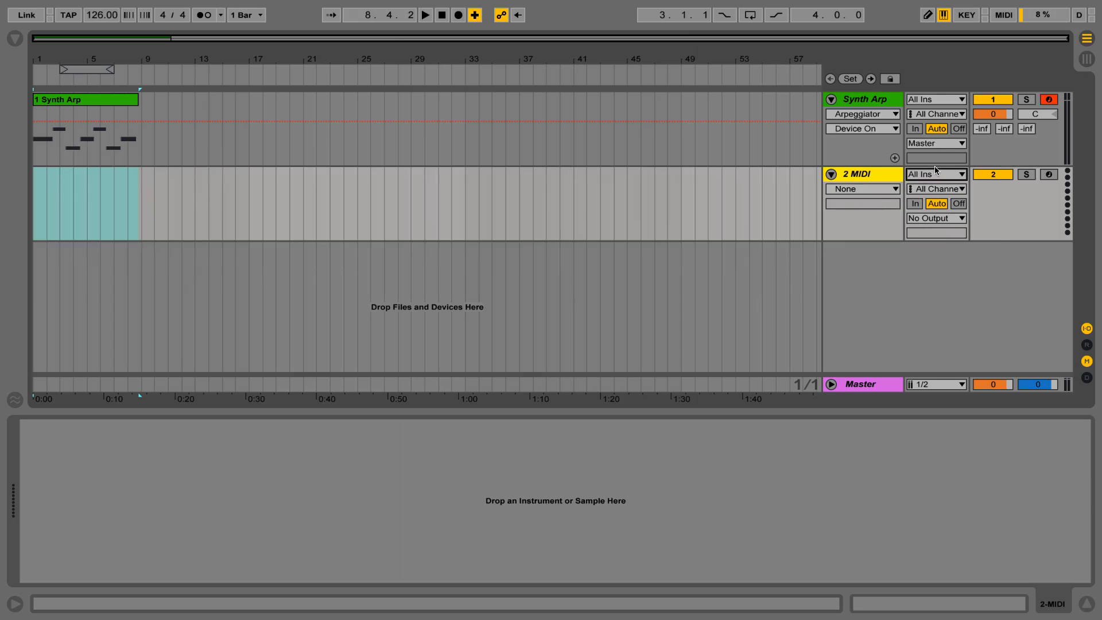
click(1087, 329)
click(1087, 328)
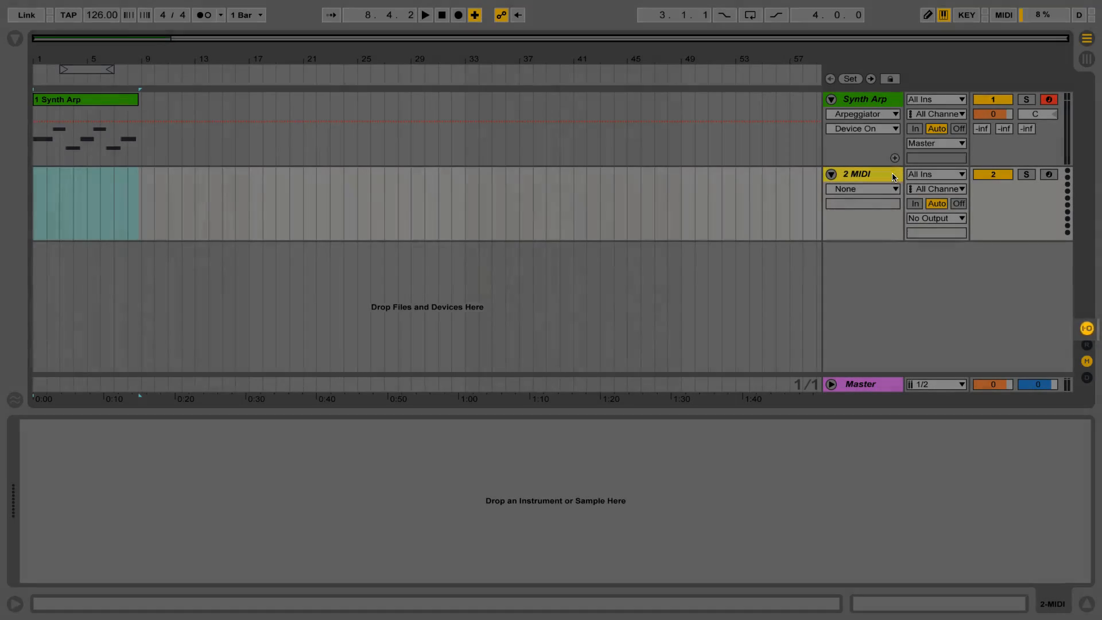
Rename the new MIDI track as "Re-recorded MIDI" and widen the track headers to fit the full name
click(893, 178)
key(ctrl+r)
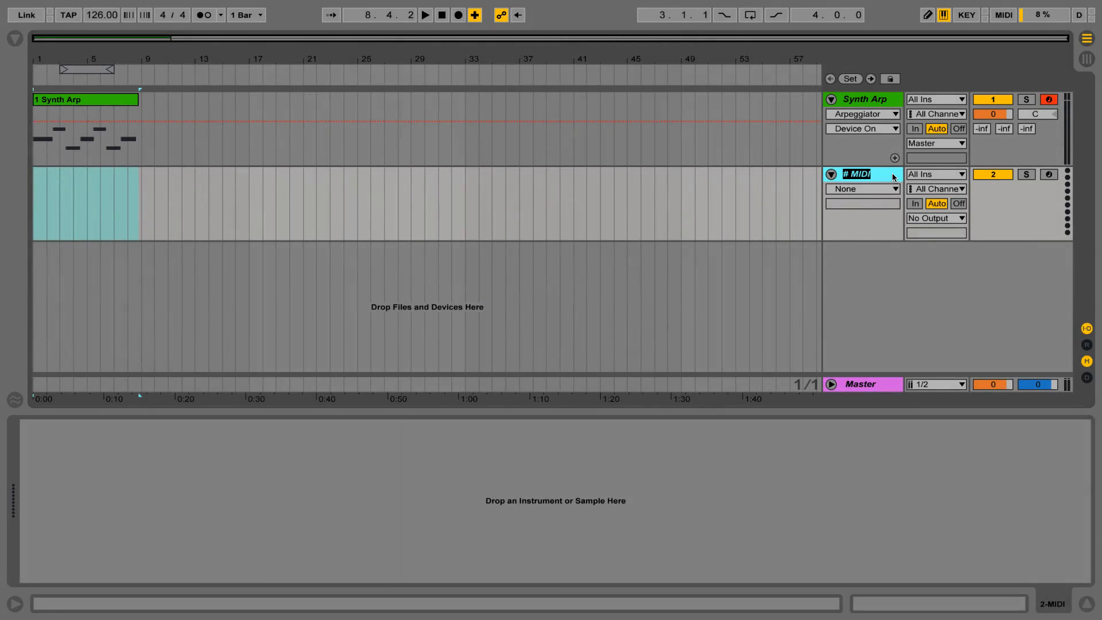
text(Re)
key(BackSpace)
key(BackSpace)
key(BackSpace)
text(-recorded MIDI)
key(Return)
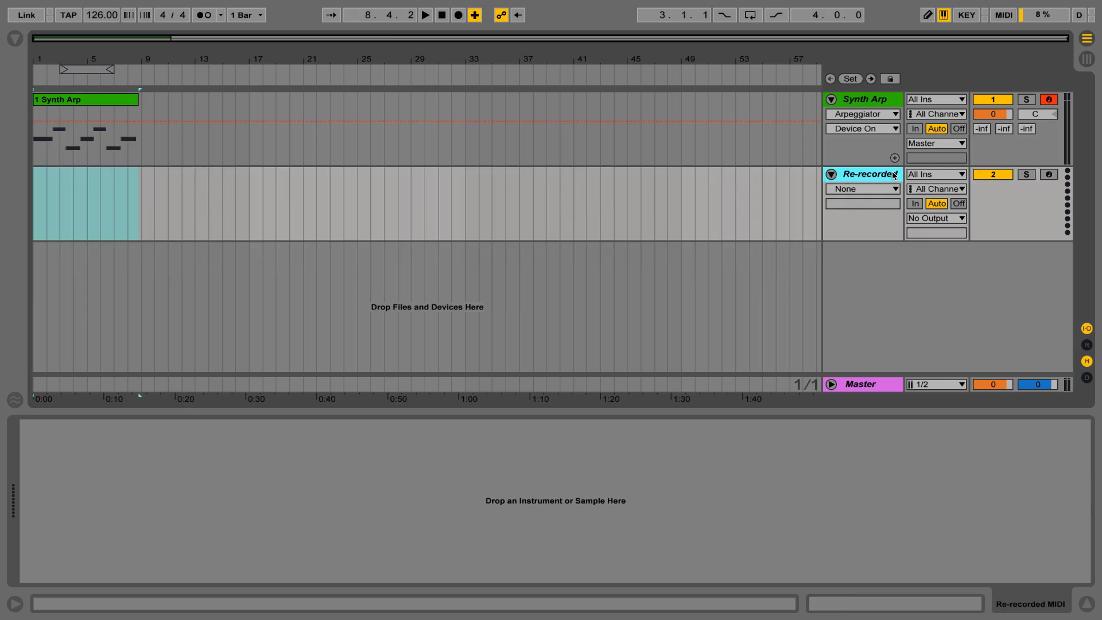
drag(824, 114, 780, 114)
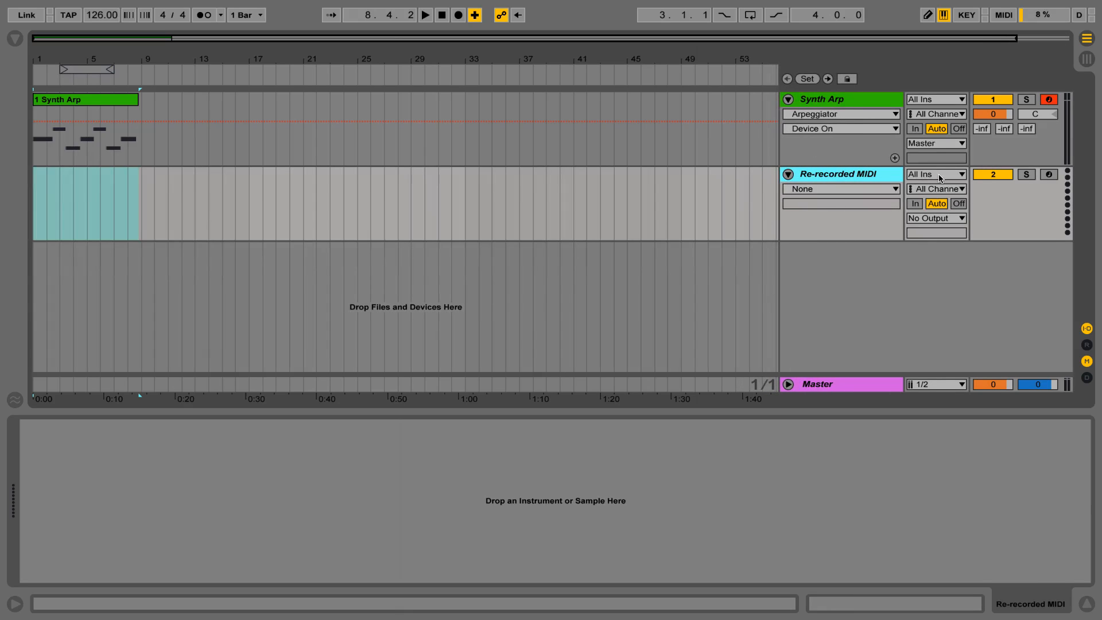
Set the Re-recorded MIDI track to receive its MIDI input from Synth Arp, tapped Post FX
click(939, 175)
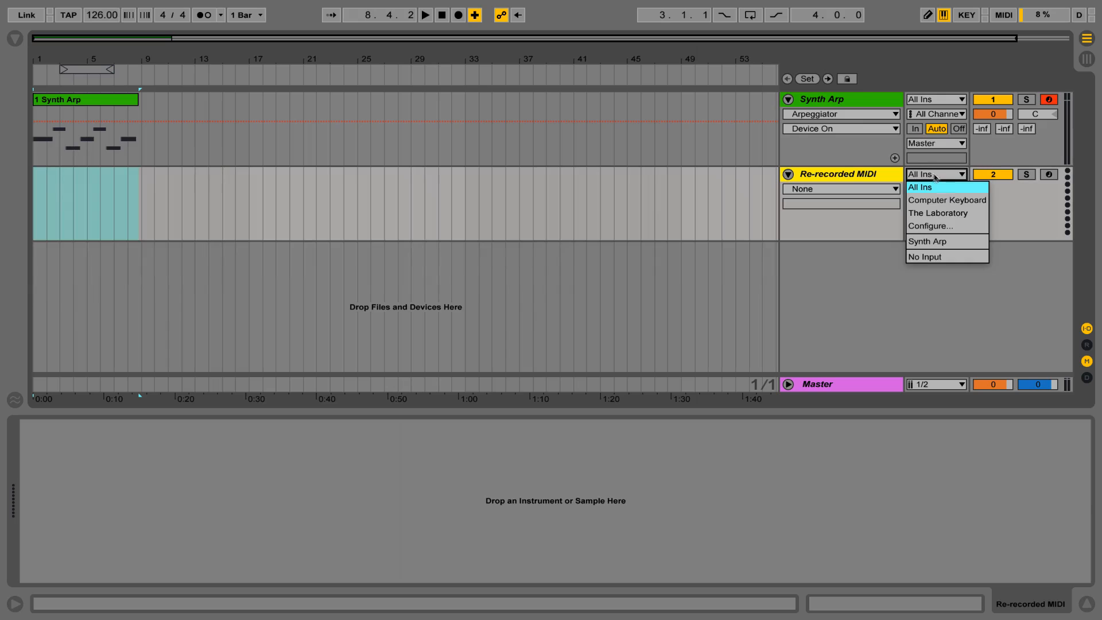
click(820, 102)
click(821, 102)
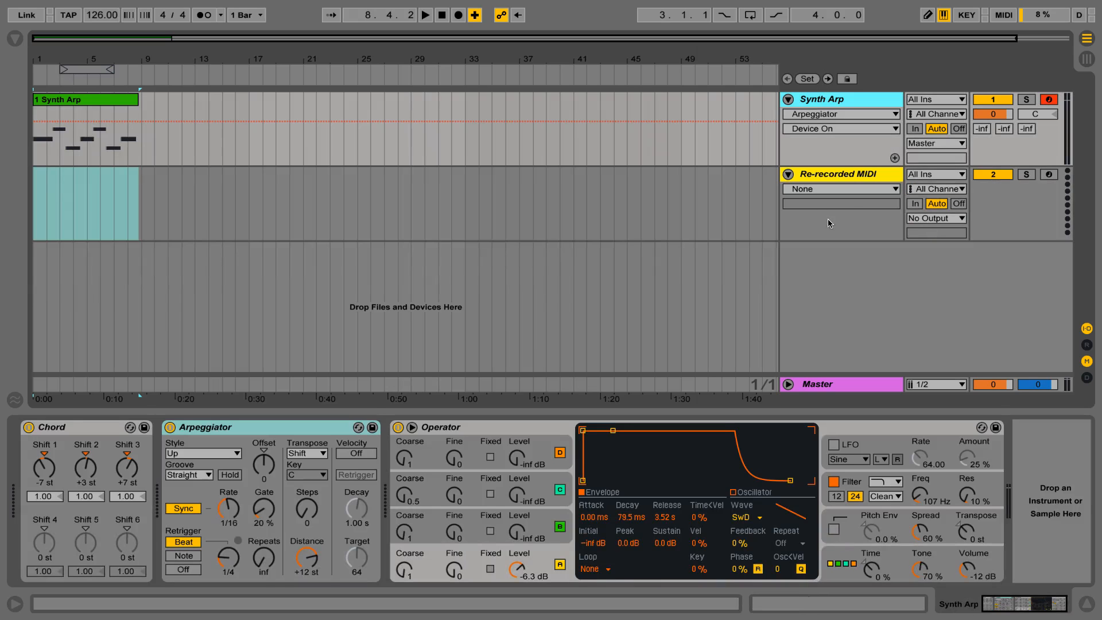
click(850, 181)
click(935, 175)
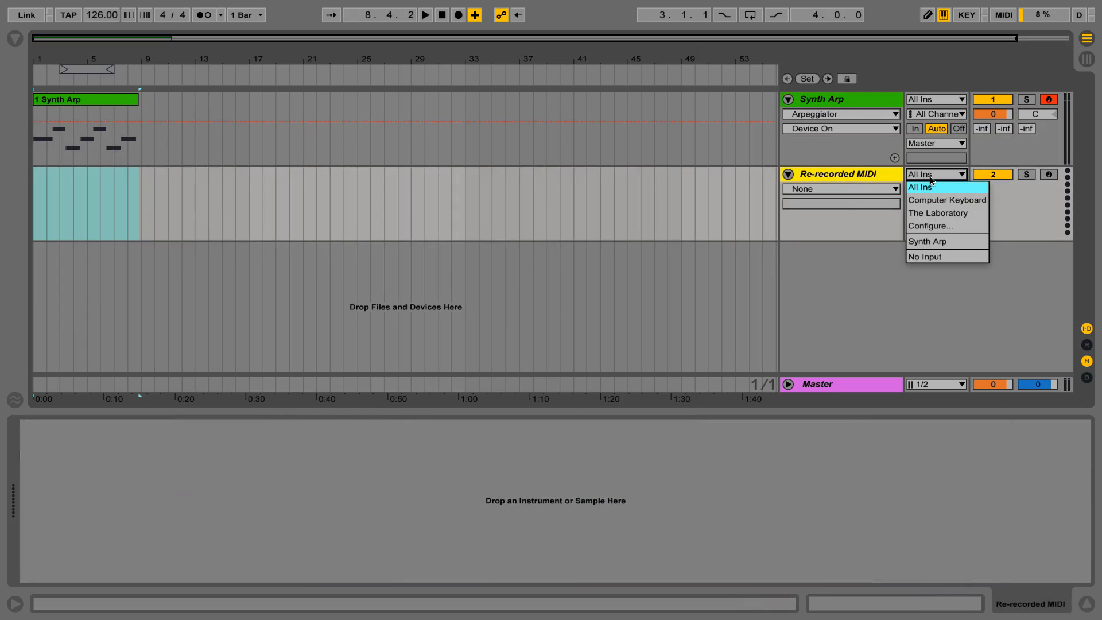
click(934, 242)
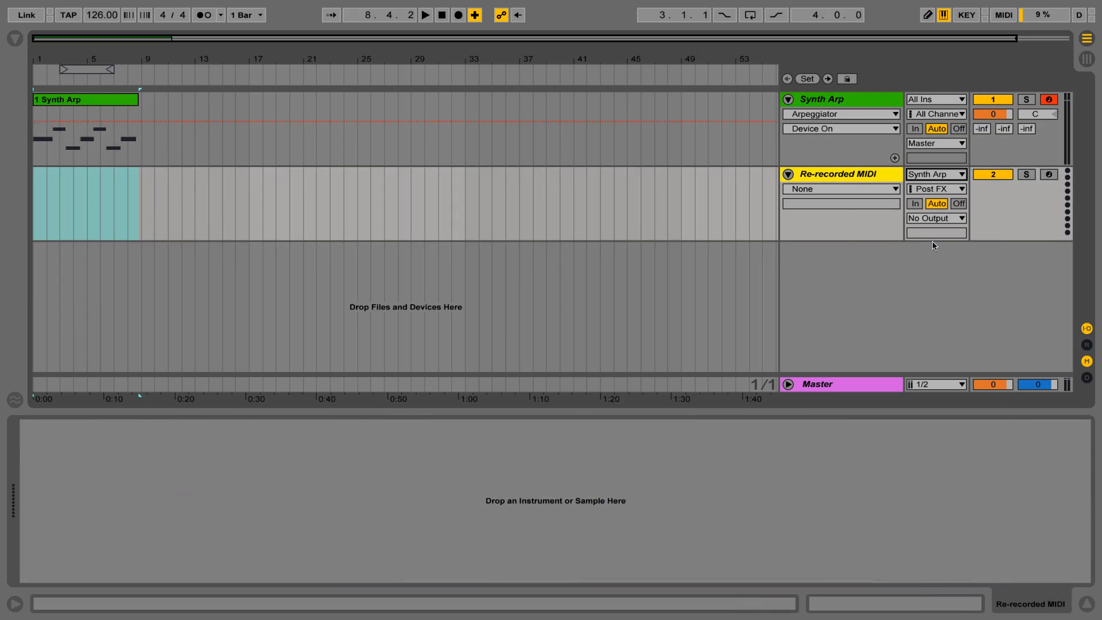
click(922, 192)
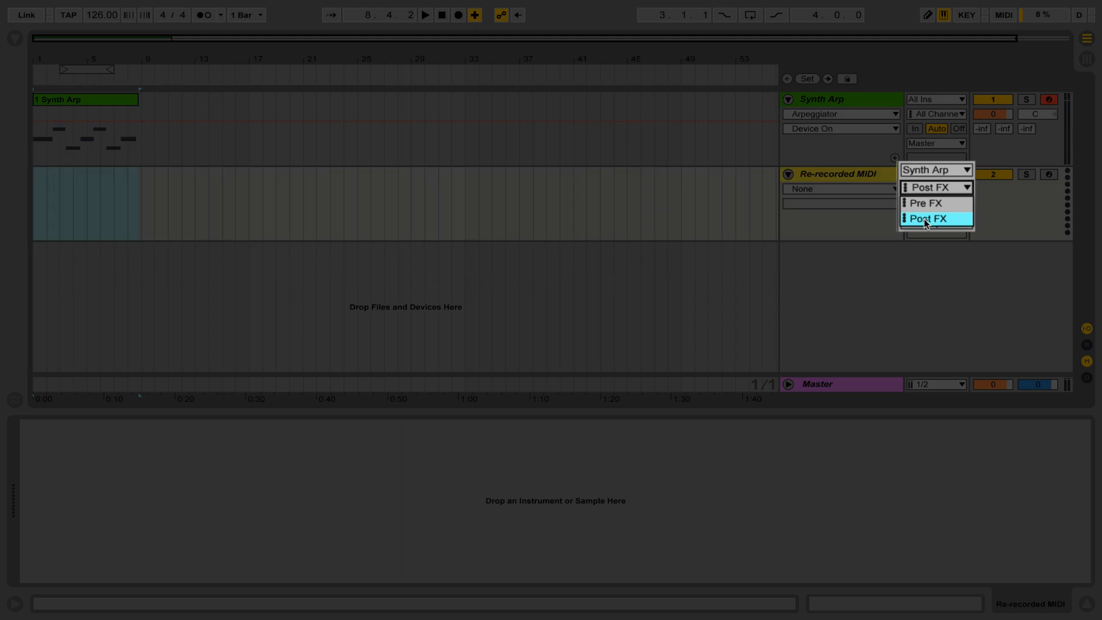
click(924, 218)
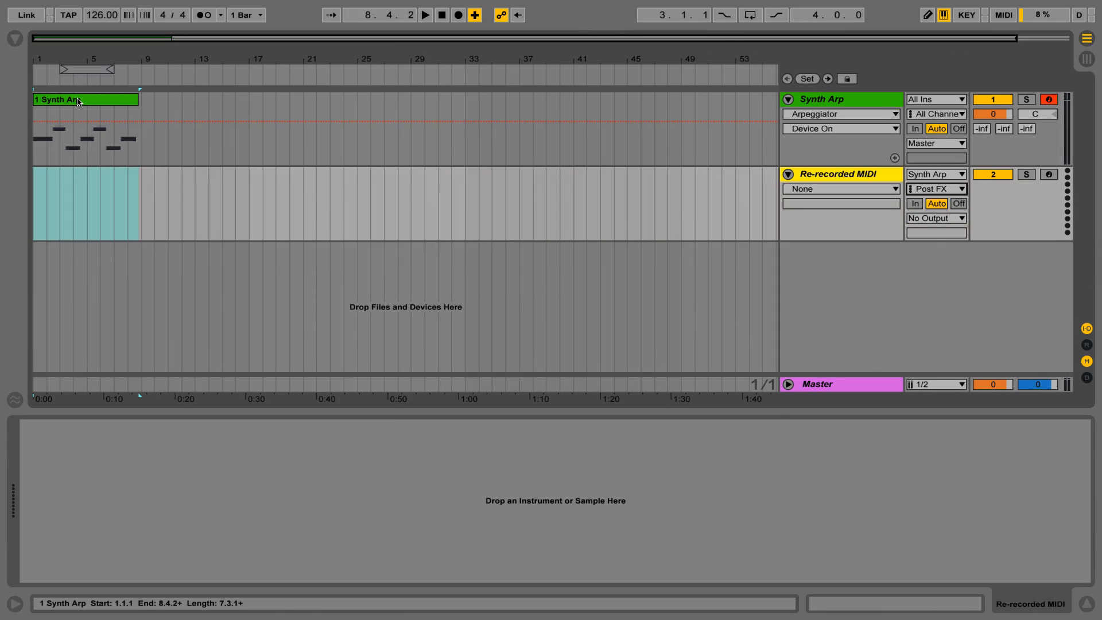
click(919, 191)
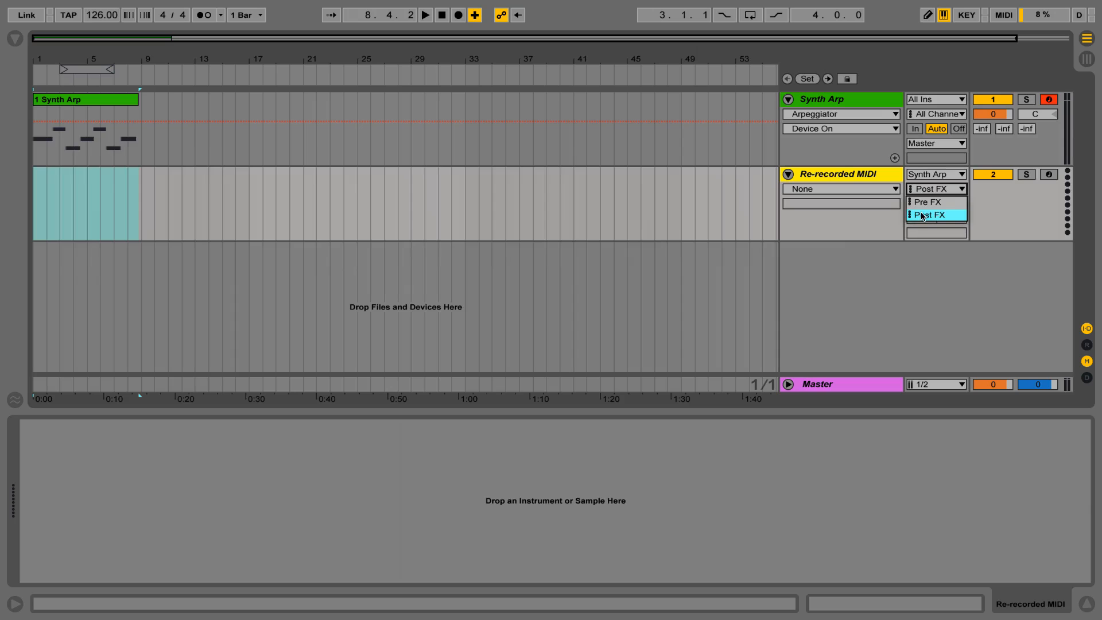
click(923, 216)
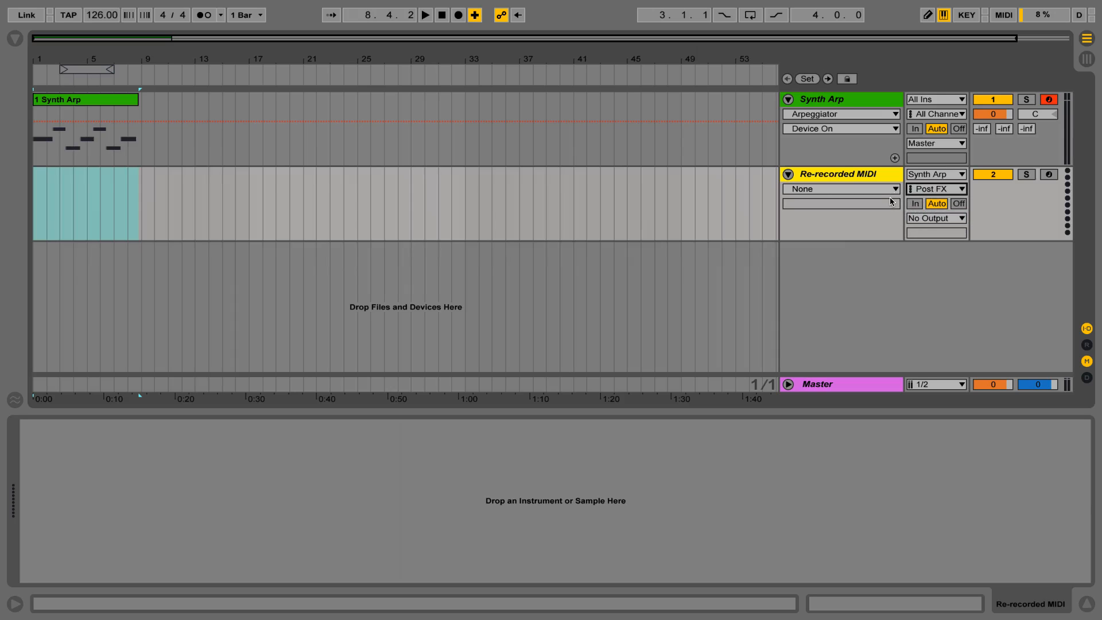
Arm the Re-recorded MIDI track and record the Synth Arp clip's chorded and arpeggiated MIDI onto it from bar 1 for about eight bars
click(1049, 175)
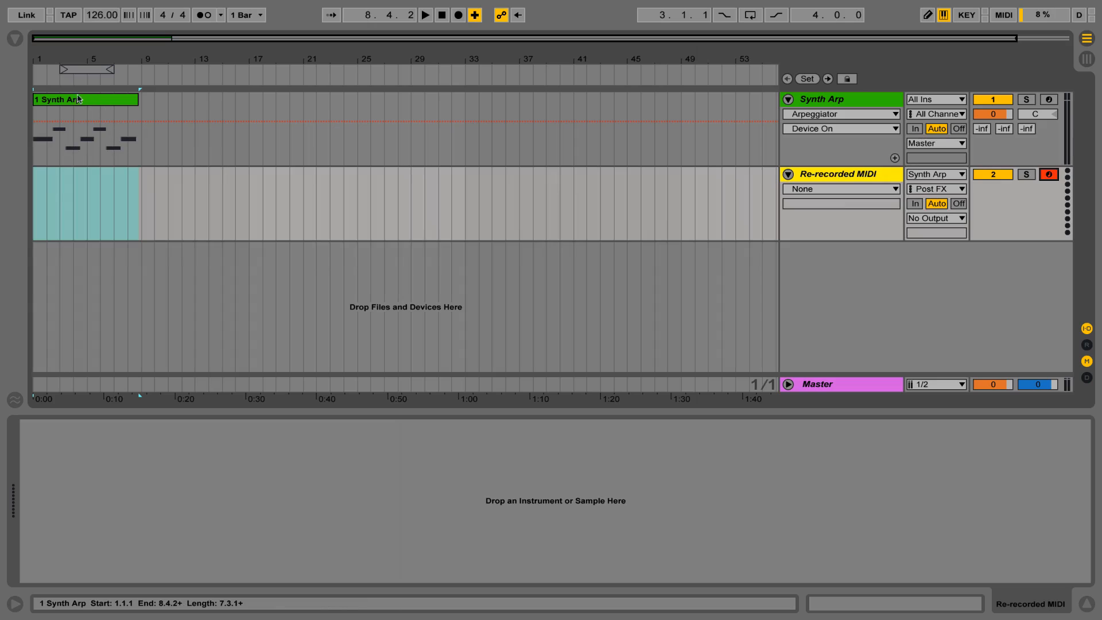
click(79, 100)
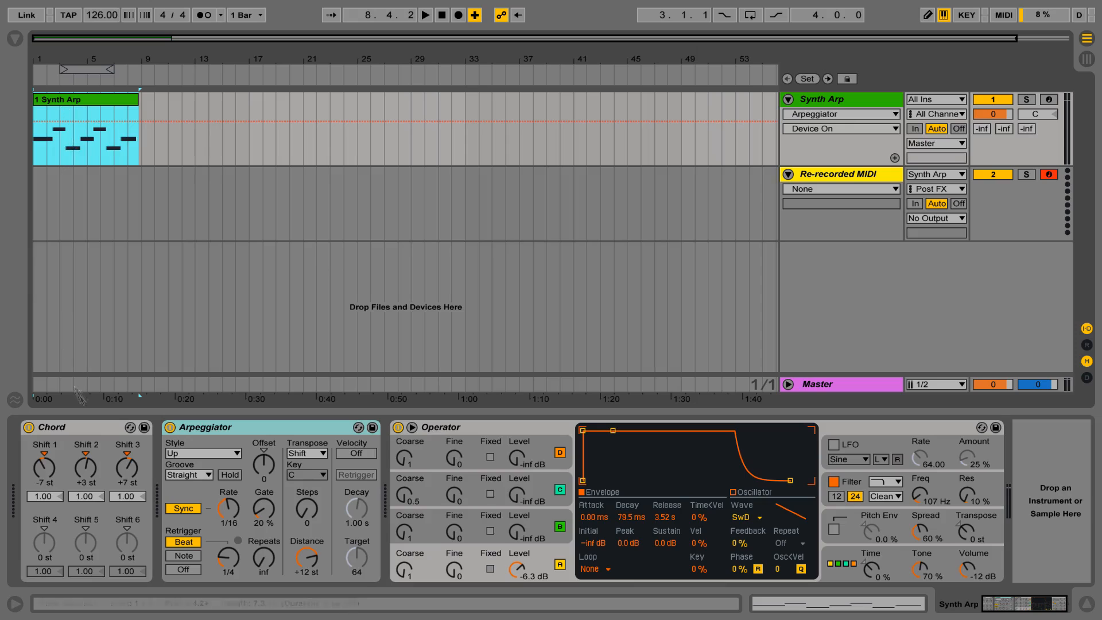
click(74, 428)
click(238, 428)
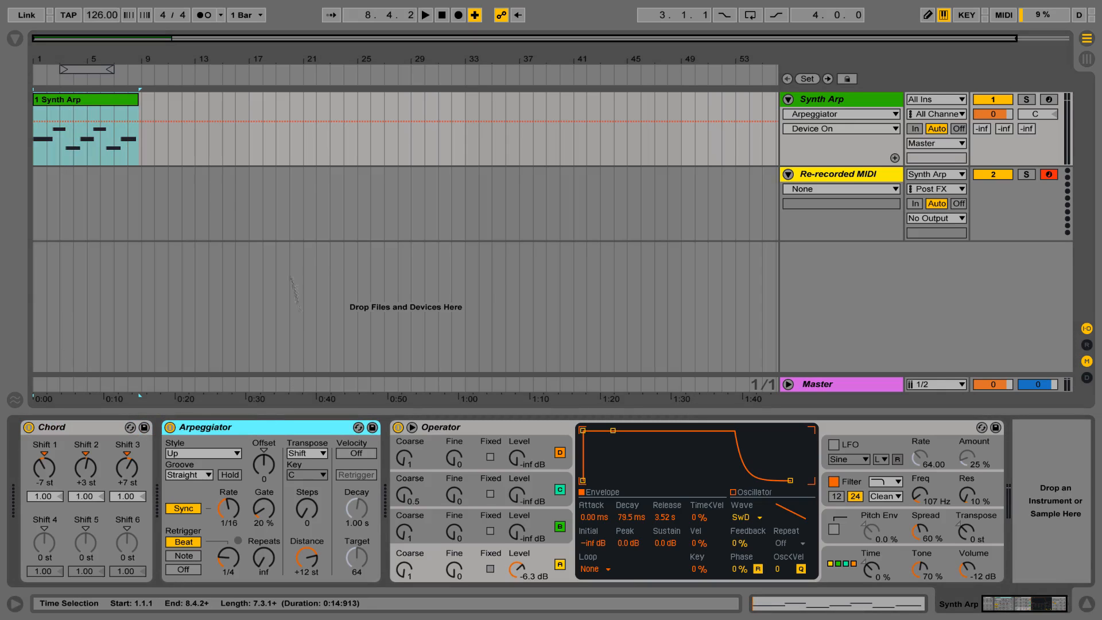
mouse_move(33, 207)
mouse_down()
mouse_move(173, 203)
mouse_move(29, 210)
mouse_up()
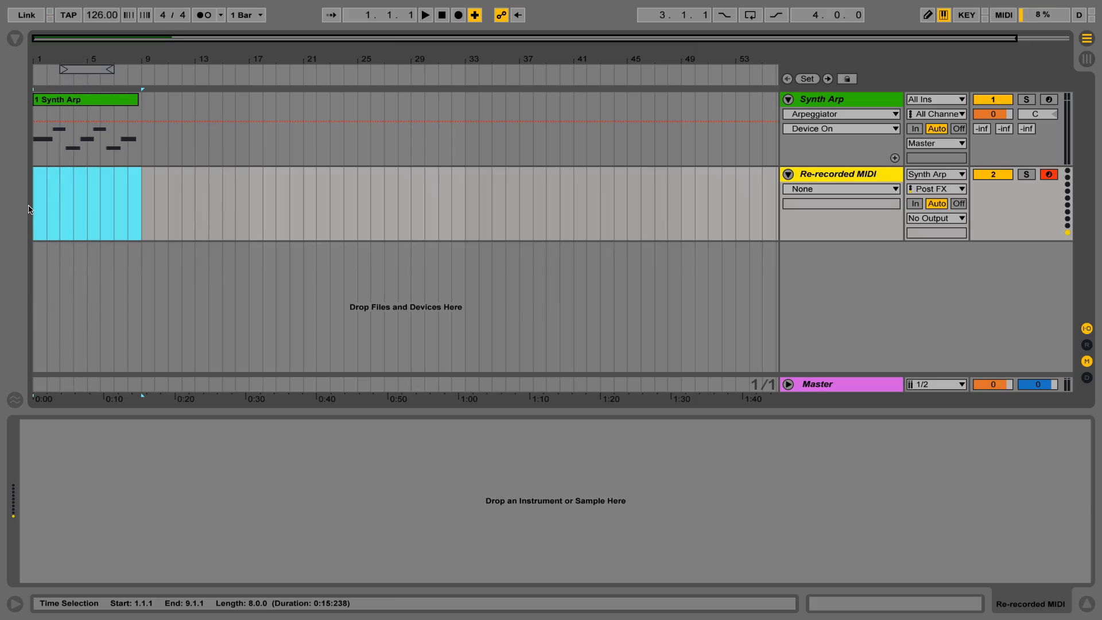
click(842, 175)
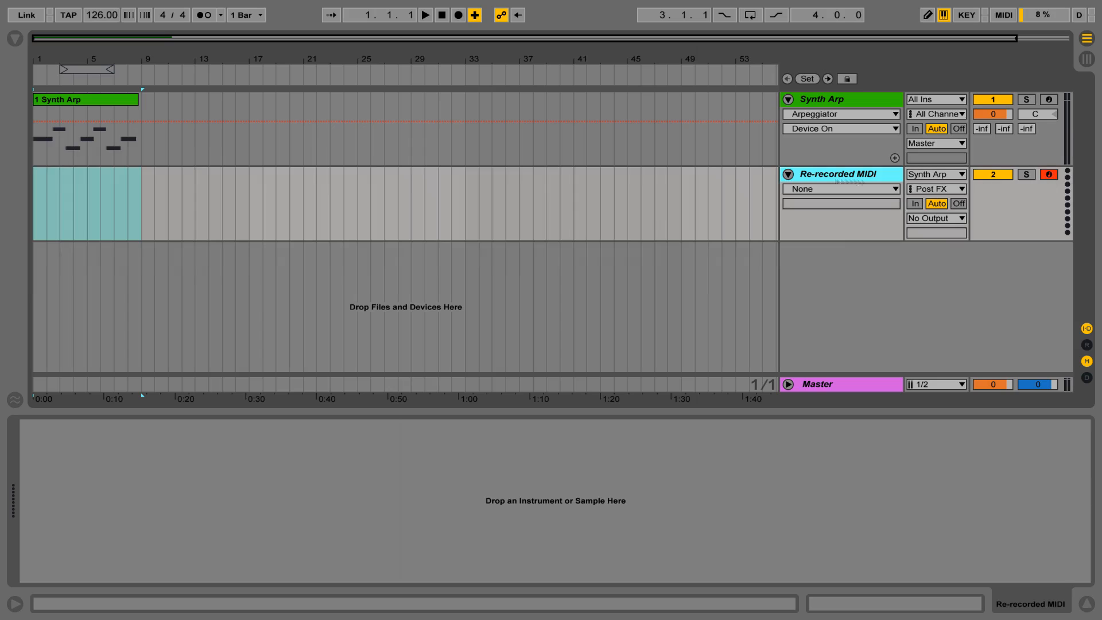
click(459, 15)
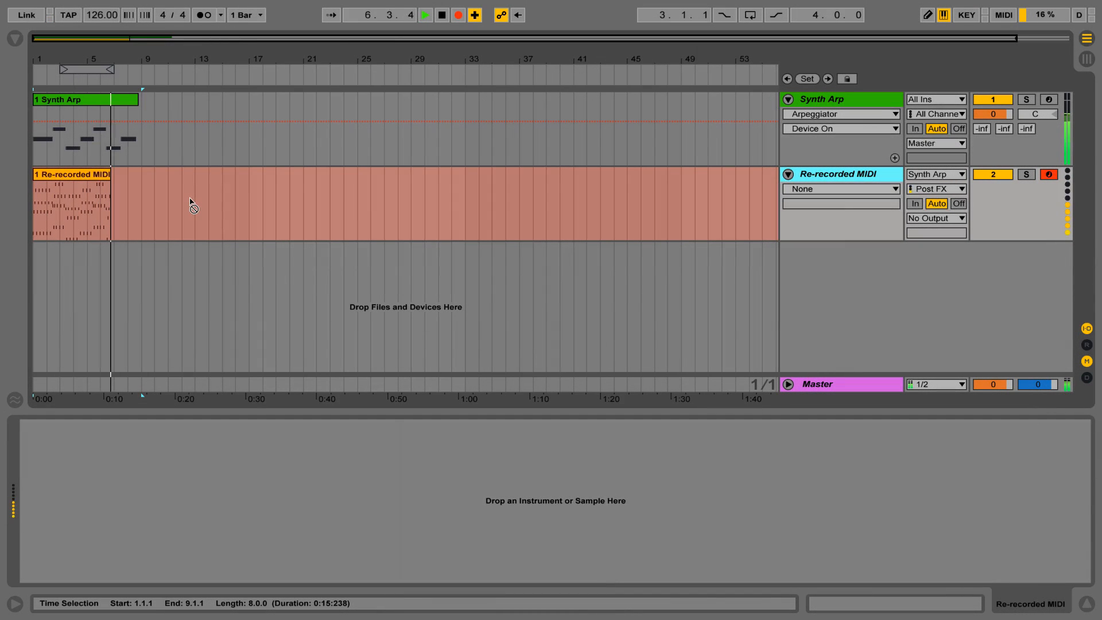
click(459, 16)
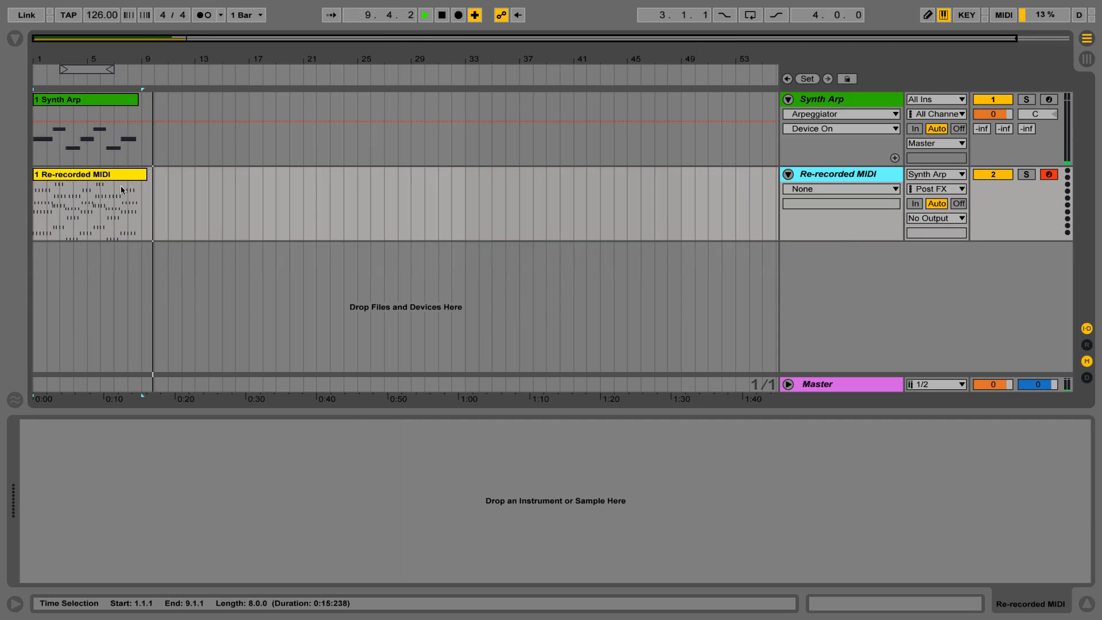
Stop playback and trim the end of the Re-recorded MIDI clip back to bar 9 for an eight-bar length
key(space)
click(145, 175)
drag(145, 175, 141, 176)
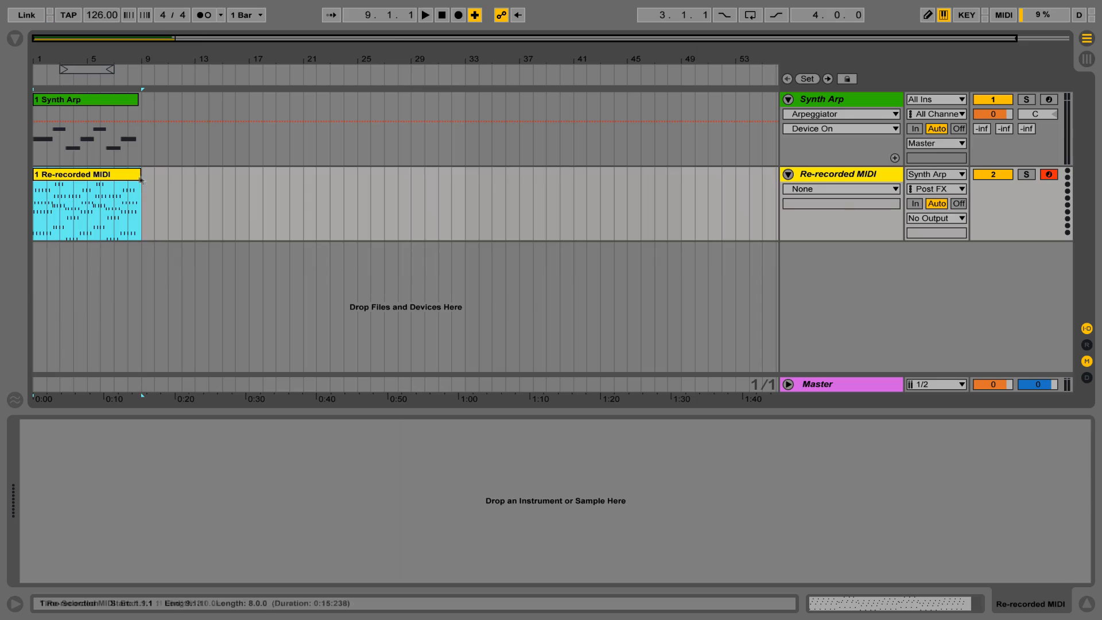
Open the Re-recorded MIDI clip's notes and examine the recorded pitches and velocities up close and across the whole clip
double_click(115, 179)
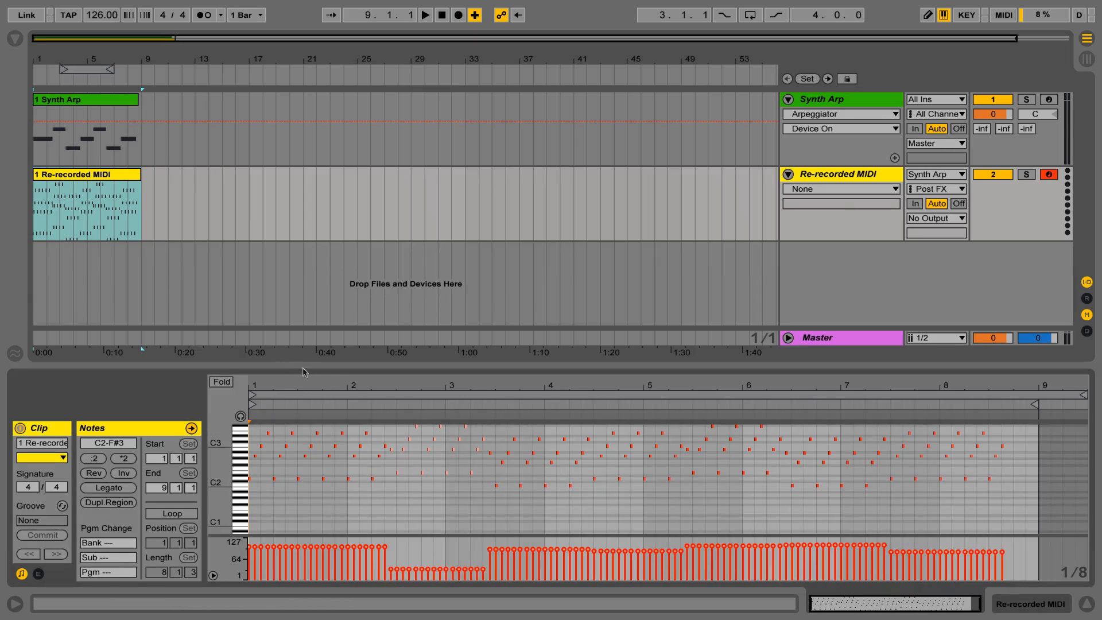
drag(272, 371, 273, 402)
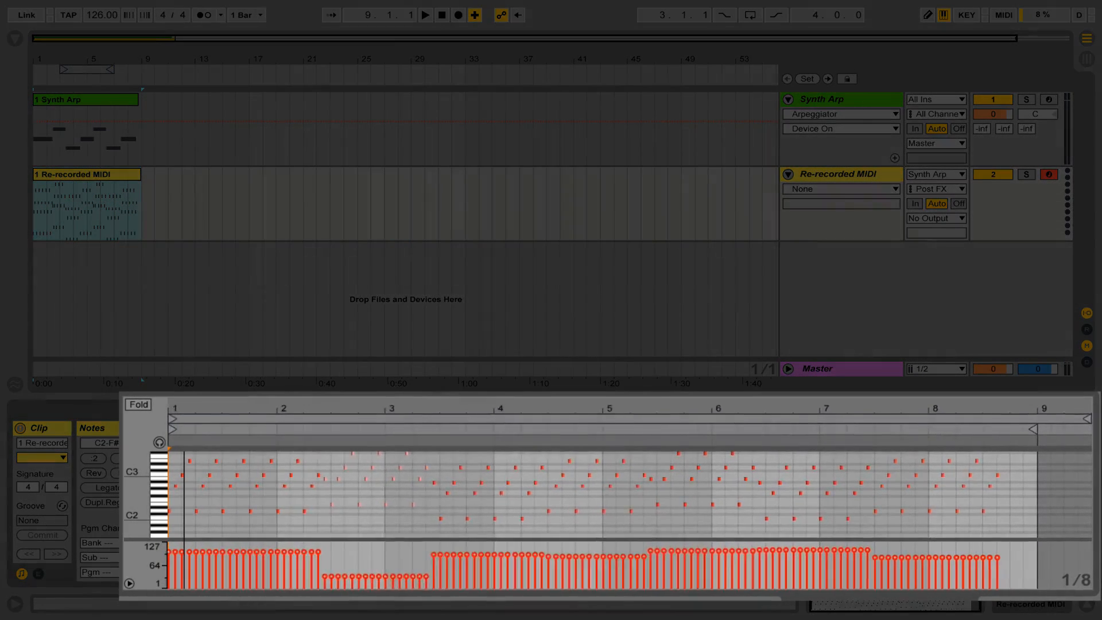
drag(183, 408, 230, 479)
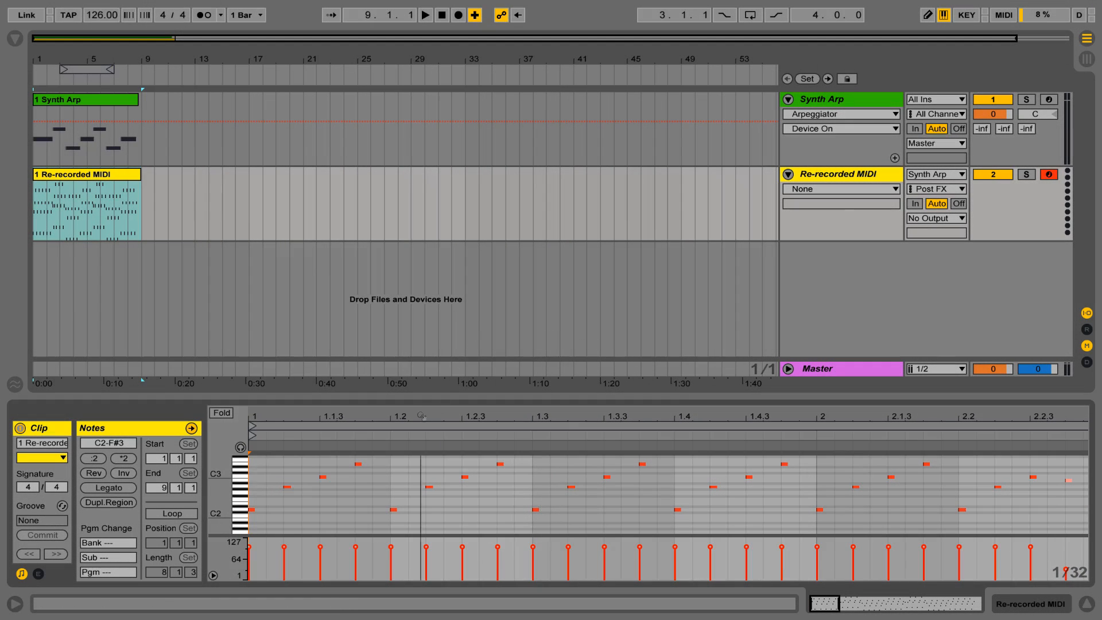
drag(423, 414, 425, 406)
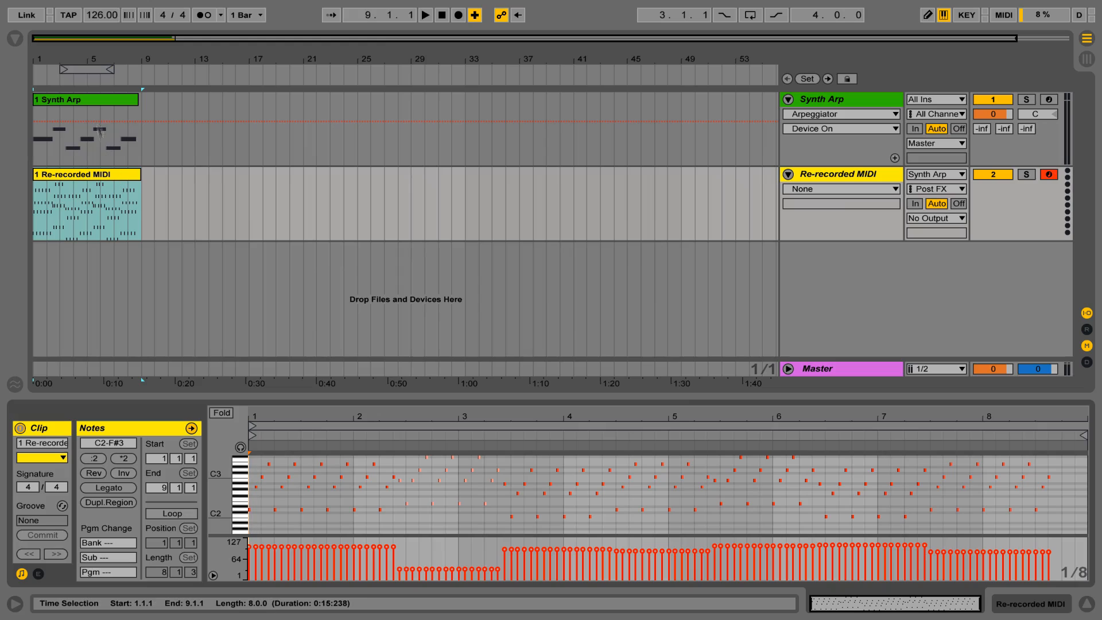
Delete the original Synth Arp clip and move the Re-recorded MIDI clip into its place at bar 1 of the Synth Arp track
click(861, 100)
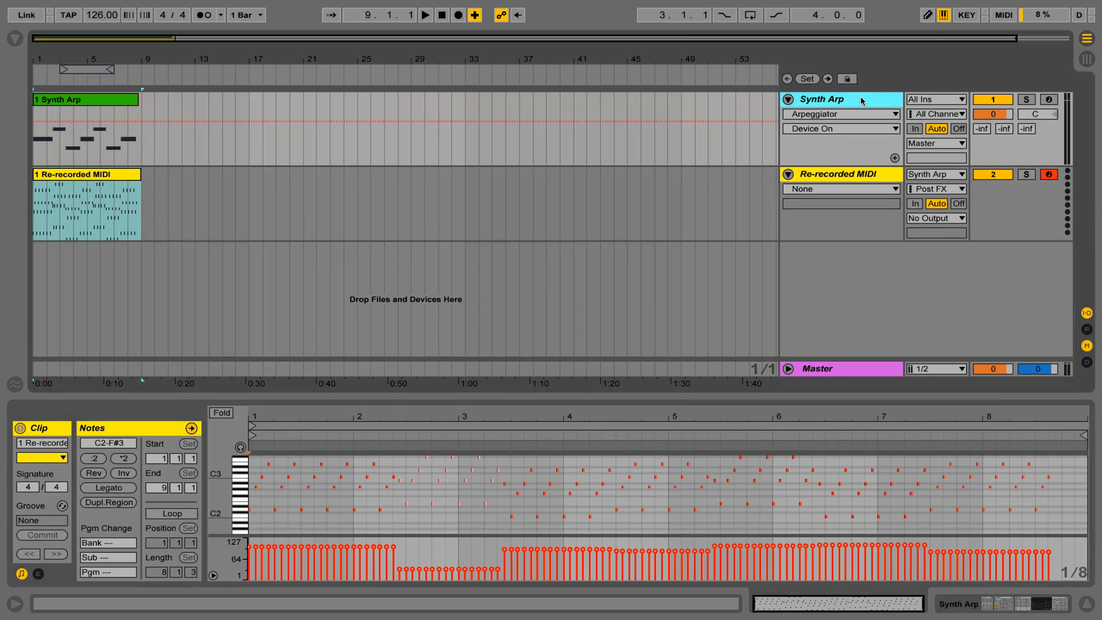
click(95, 100)
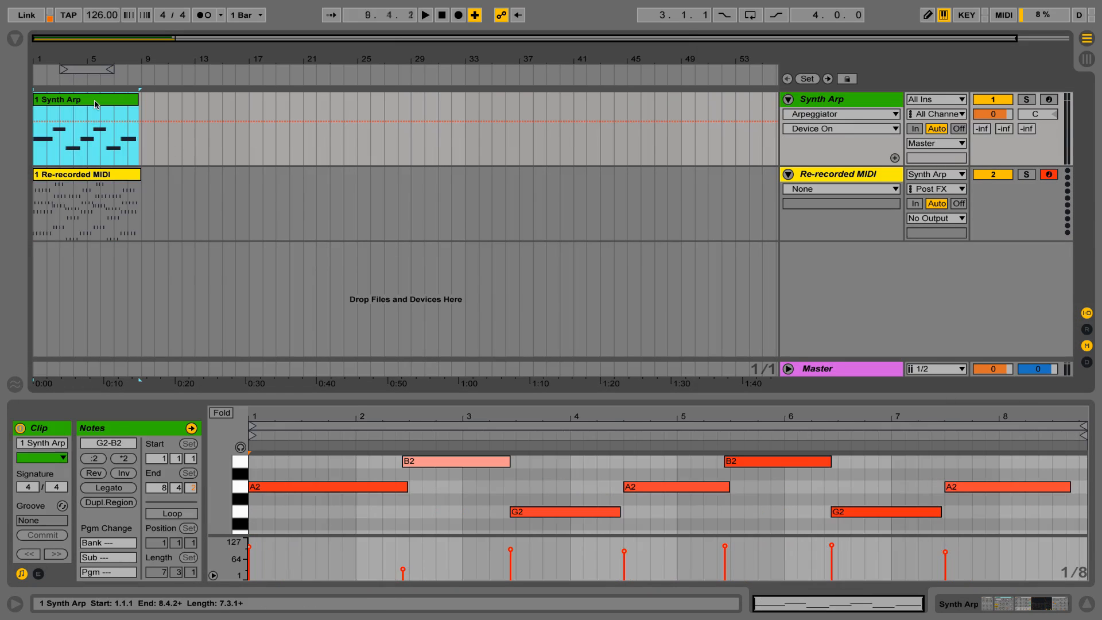
key(Delete)
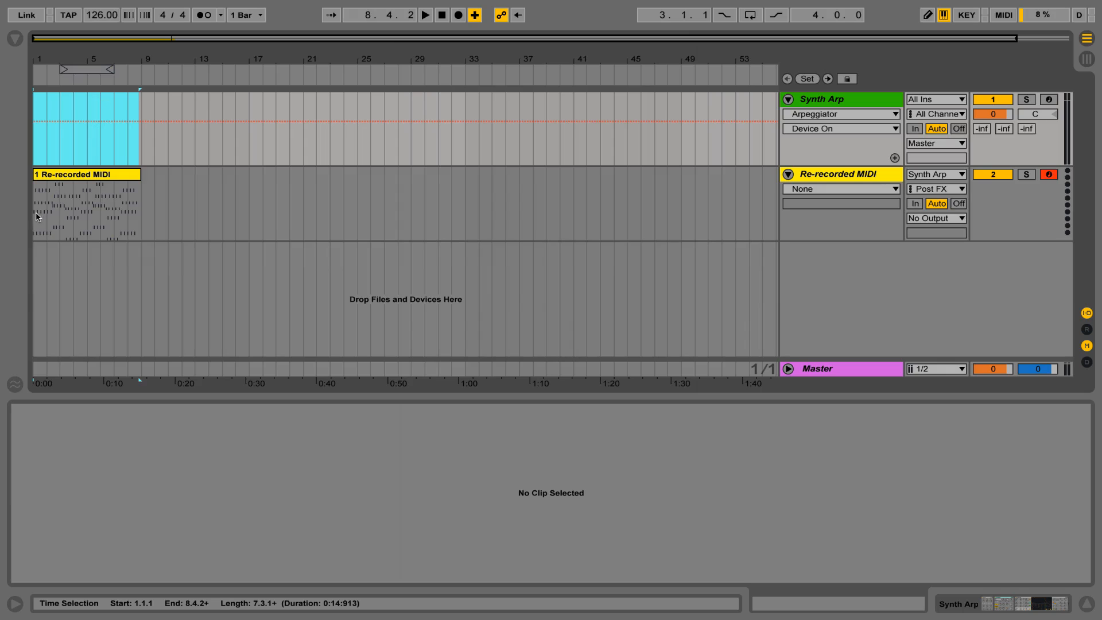
click(65, 180)
drag(64, 179, 83, 107)
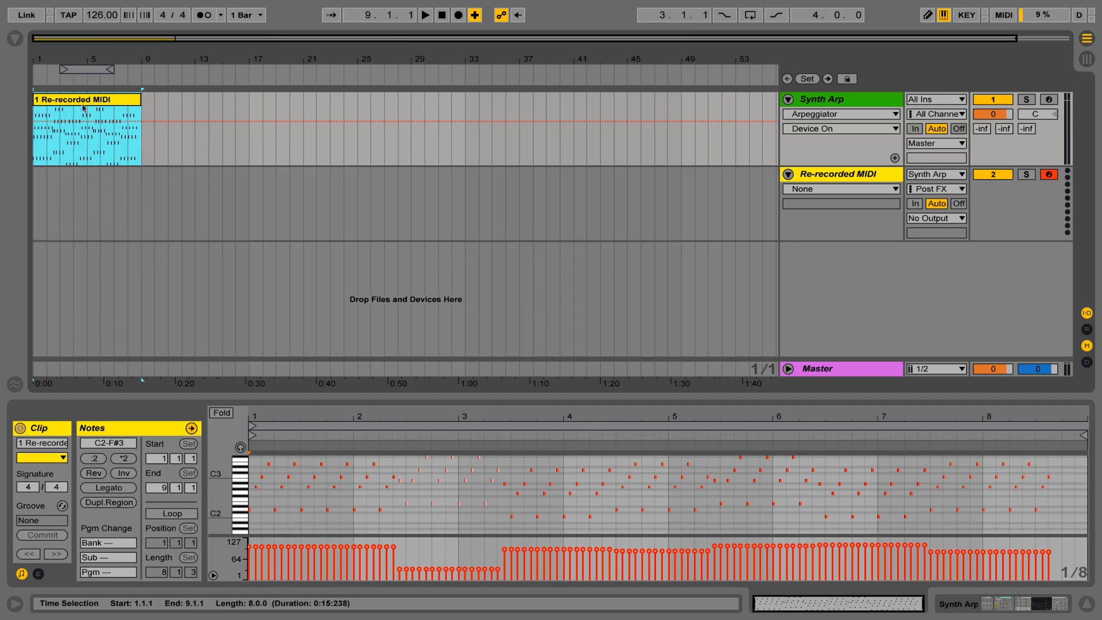
Show the Synth Arp track's devices and turn off the Chord and Arpeggiator effects
click(860, 99)
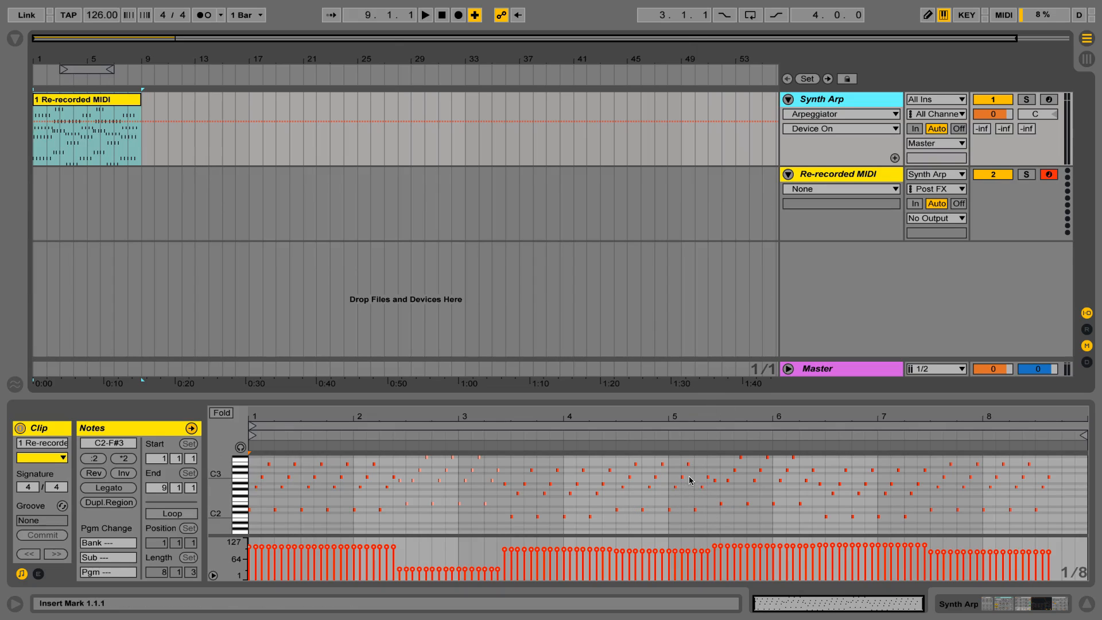
key(shift+Tab)
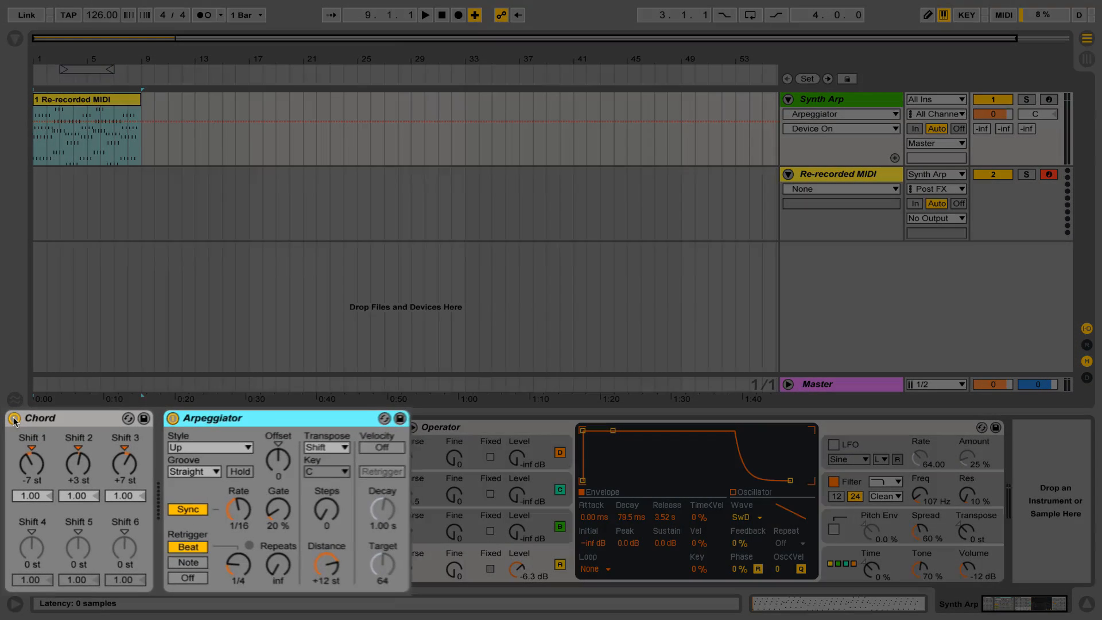
click(14, 418)
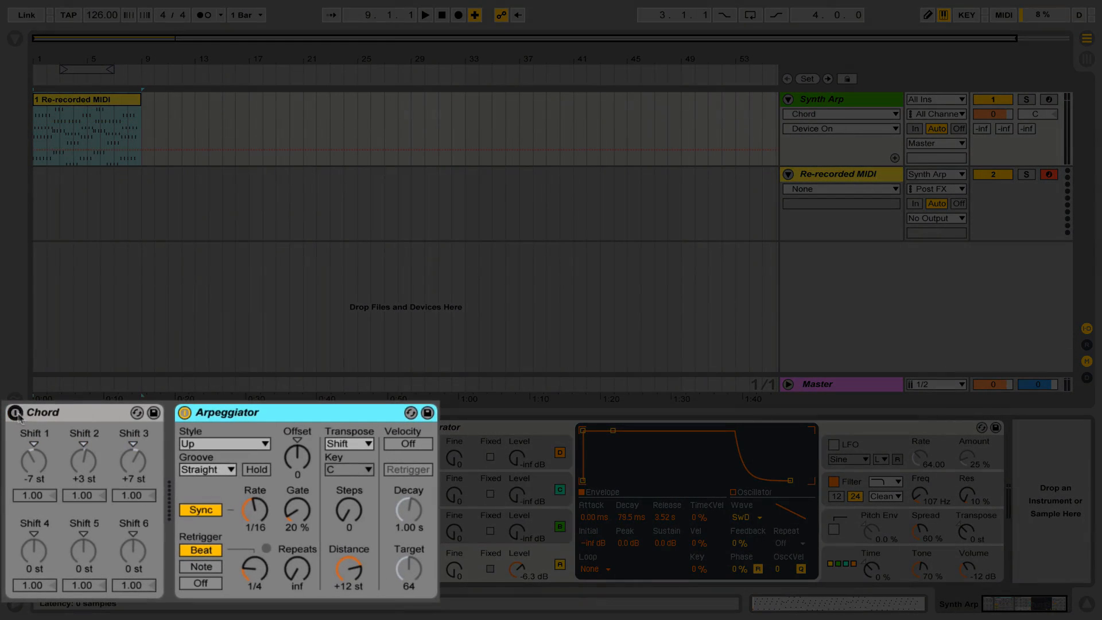
click(184, 414)
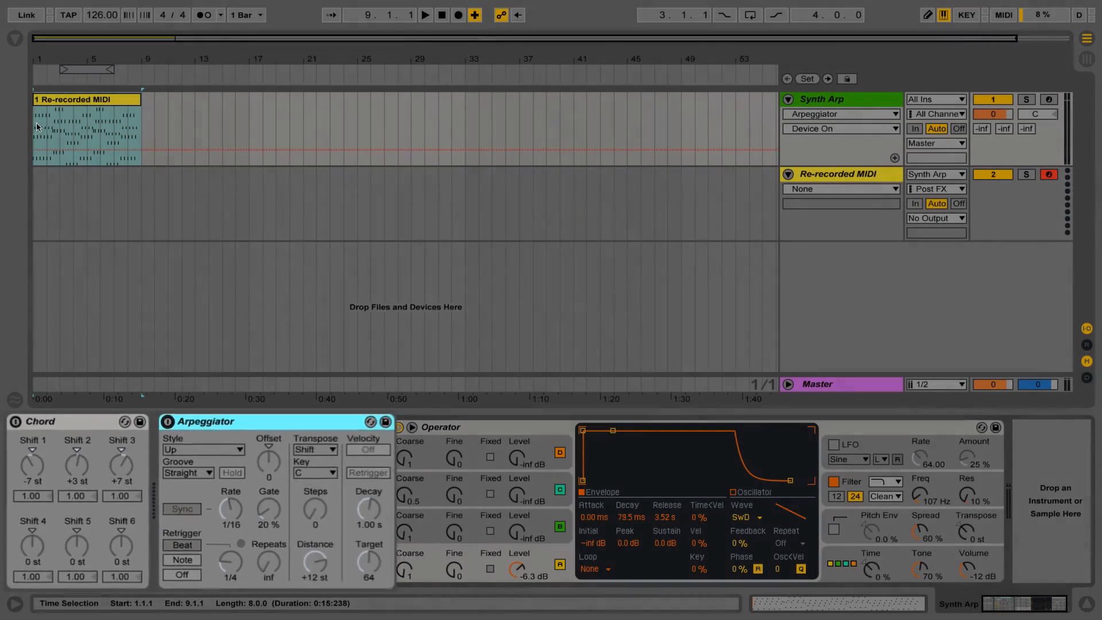
click(68, 428)
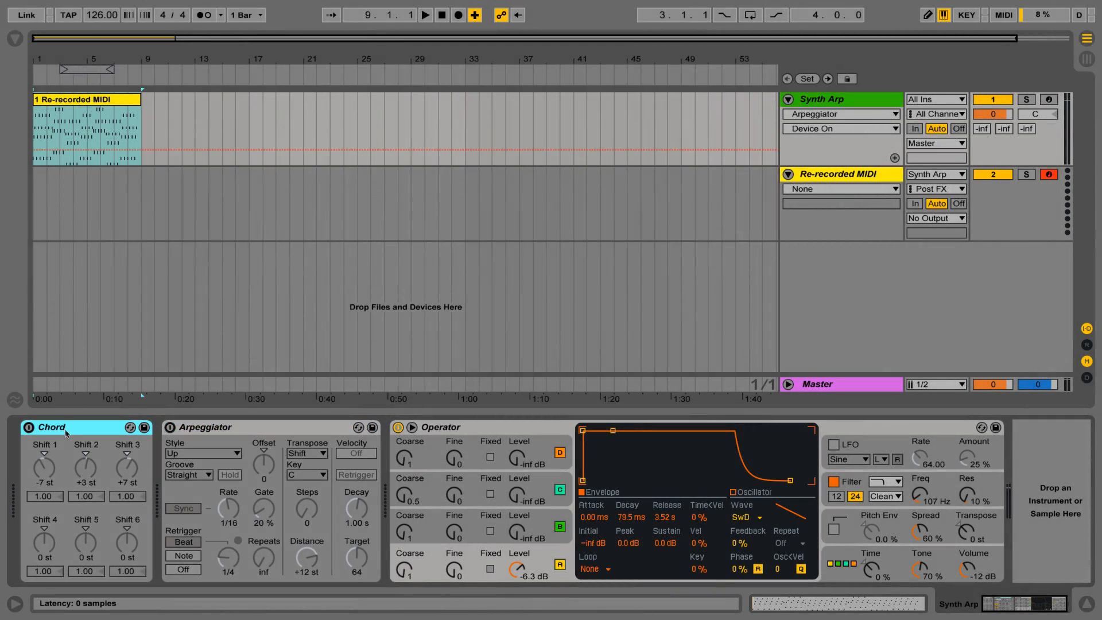
click(206, 428)
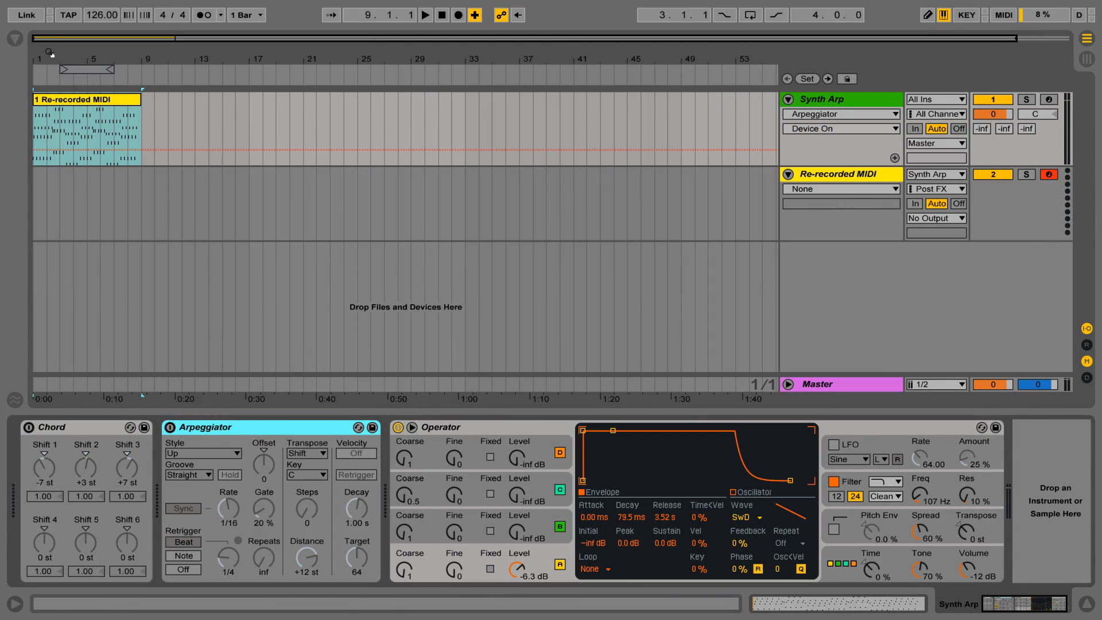
Play the Re-recorded MIDI clip on the Synth Arp track from bar 1 for a few bars and stop
click(125, 145)
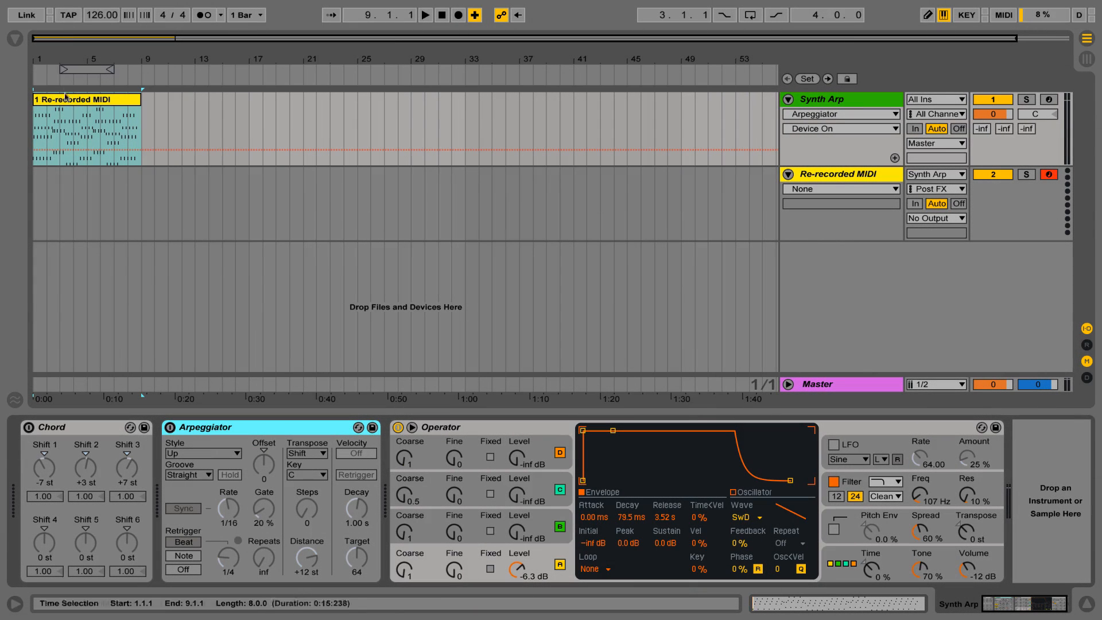
click(65, 99)
key(space)
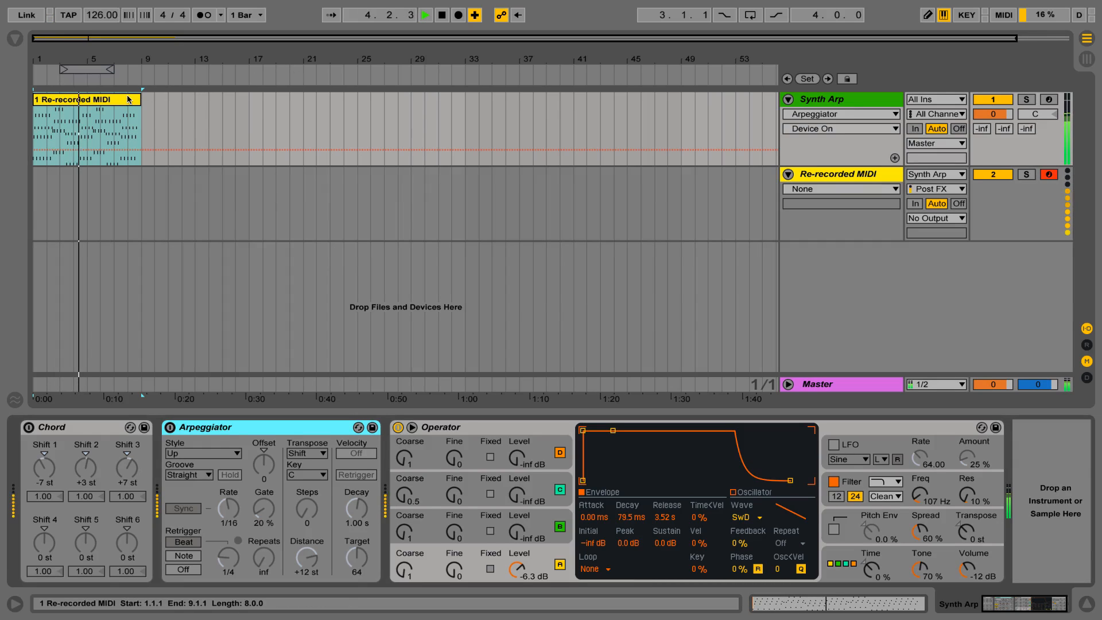
key(space)
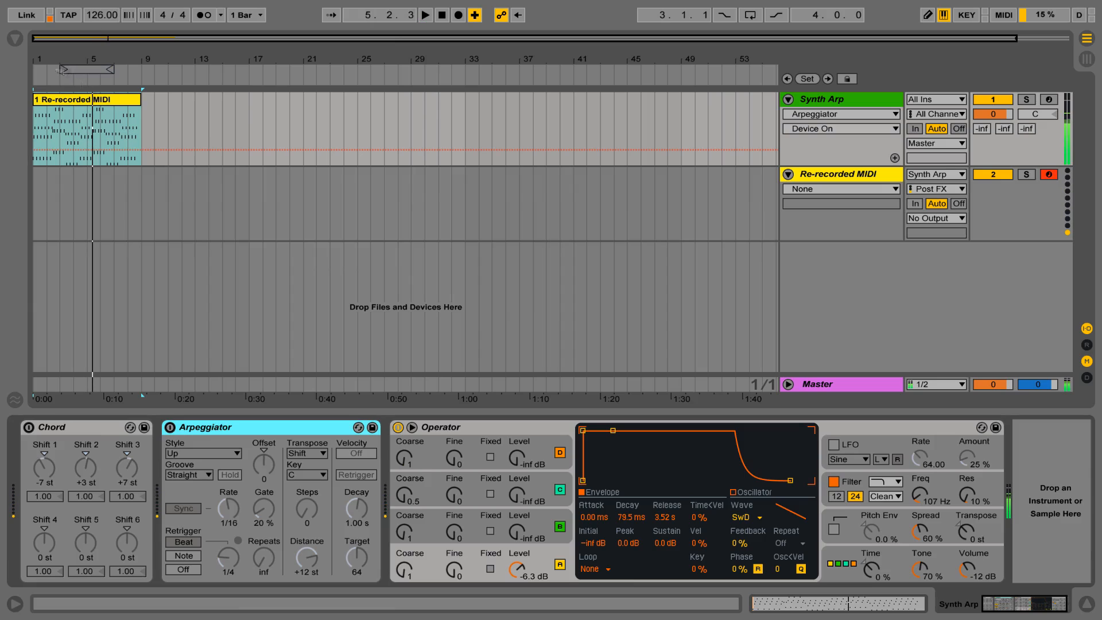
Review the list of MIDI Effects in a widened browser, and hide the browser again
click(16, 40)
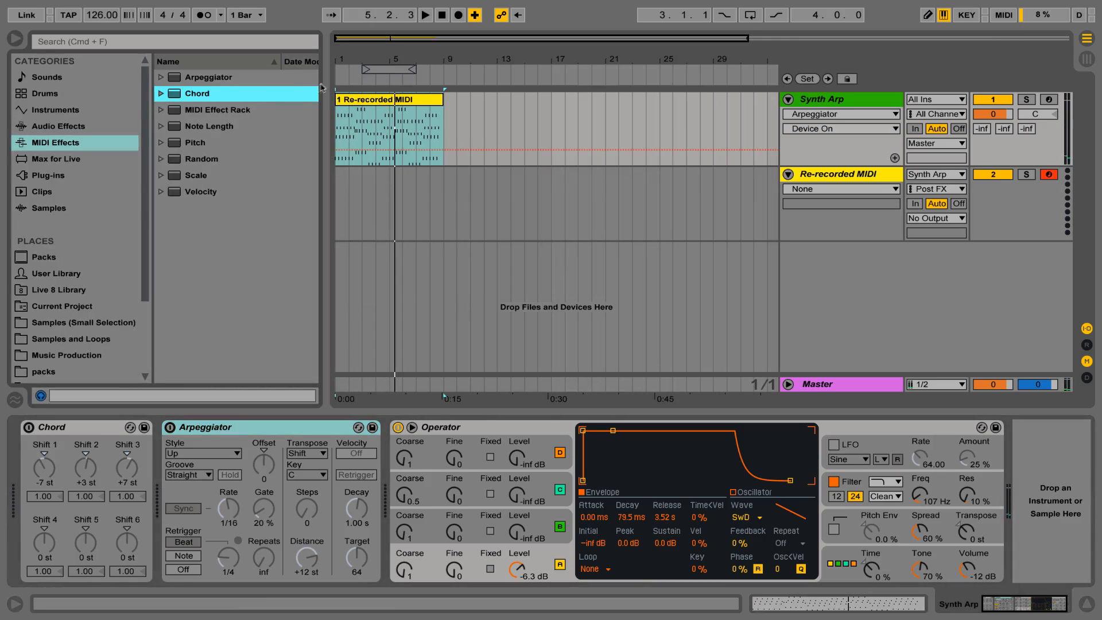
drag(324, 83, 361, 82)
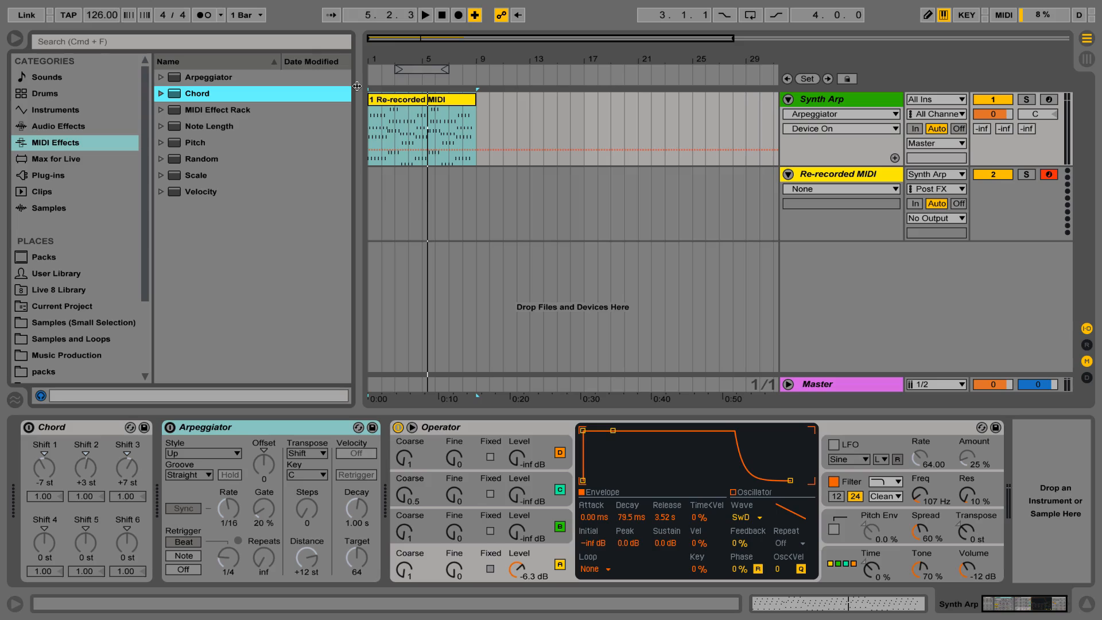
drag(357, 86, 351, 86)
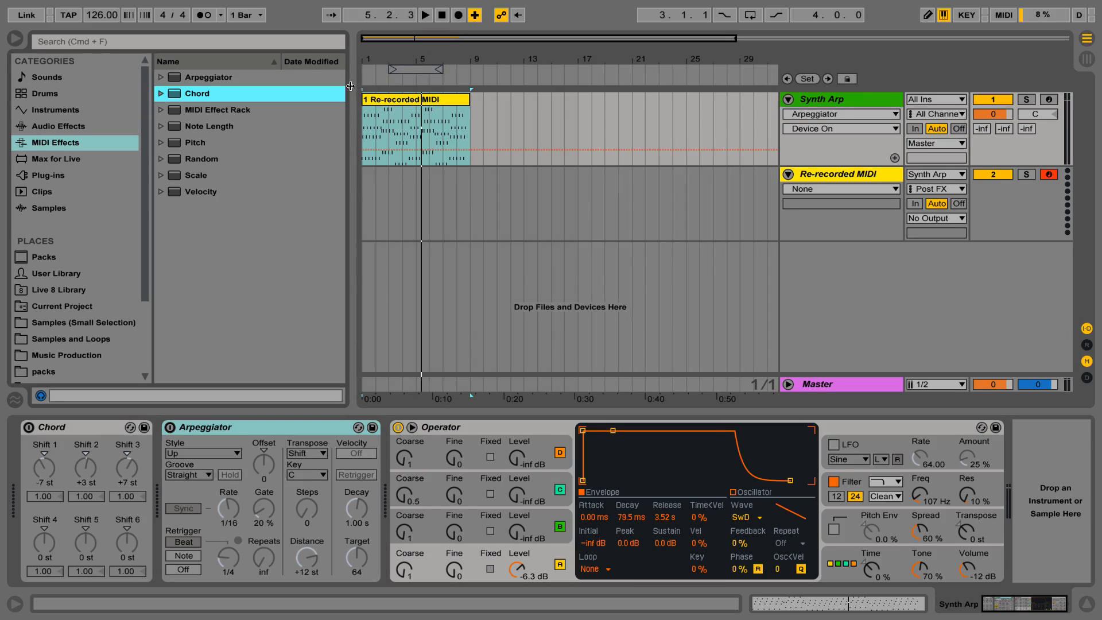
click(15, 42)
Place the insert marker at the start of the Re-recorded MIDI clip on the Synth Arp track, position 1.1.1
click(66, 102)
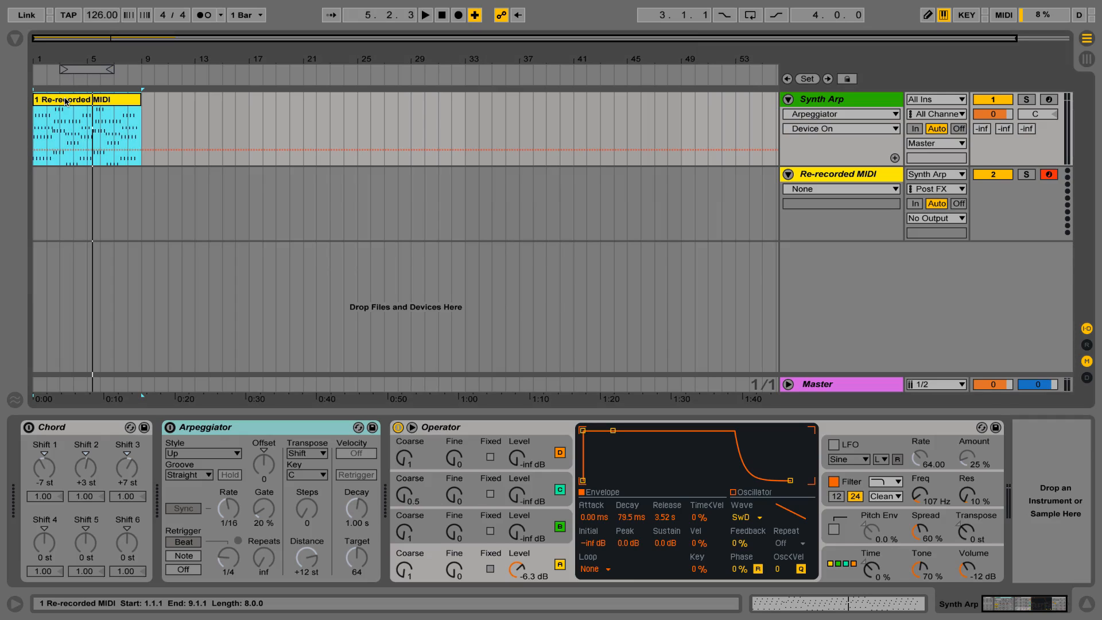
click(33, 120)
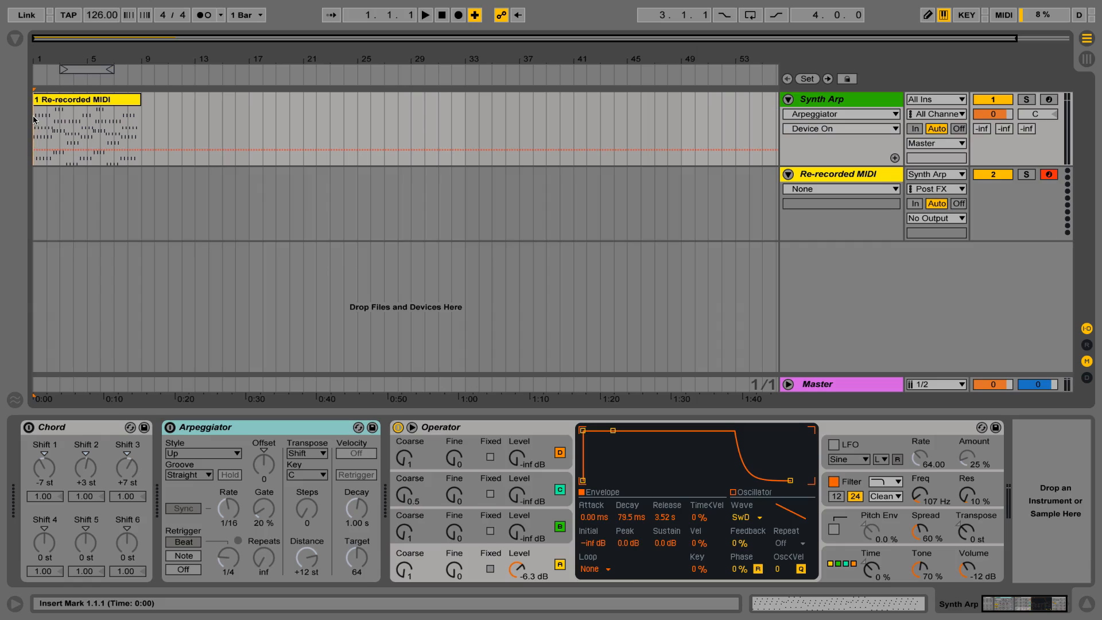